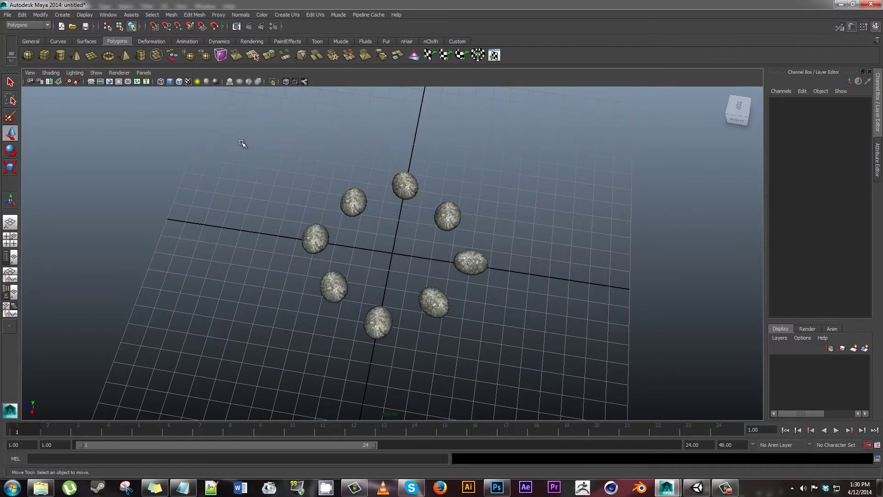
# - Create a polygon cylinder, pCylinder1, at the grid origin amid the ring of eight stones
pyautogui.click(60, 56)
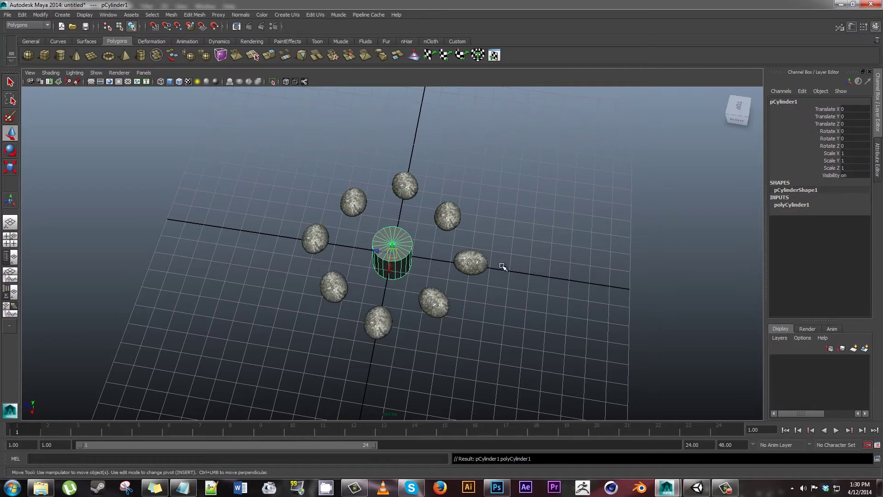
# - Expand polyCylinder1's creation inputs (radius 1, height 2, 20 subdivisions) and start editing Height
pyautogui.keyDown('alt'); pyautogui.moveTo(539, 285); pyautogui.dragTo(527, 262); pyautogui.keyUp('alt')
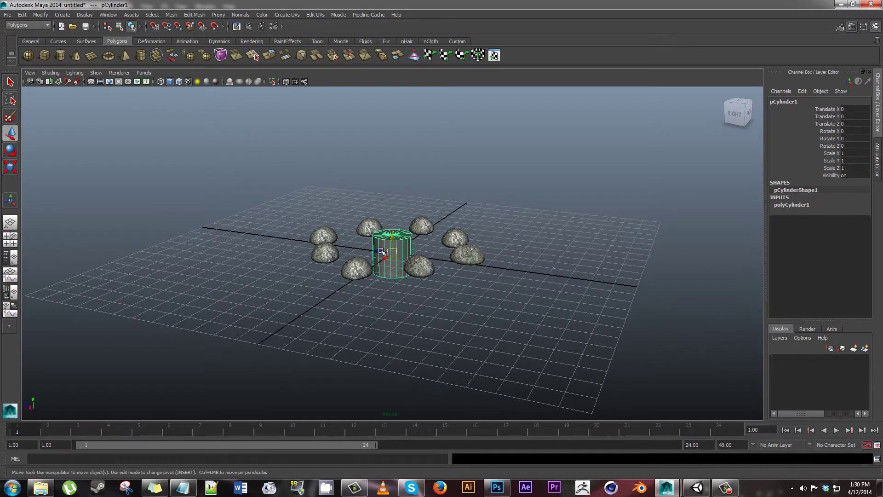
pyautogui.click(62, 15)
pyautogui.moveTo(105, 41)
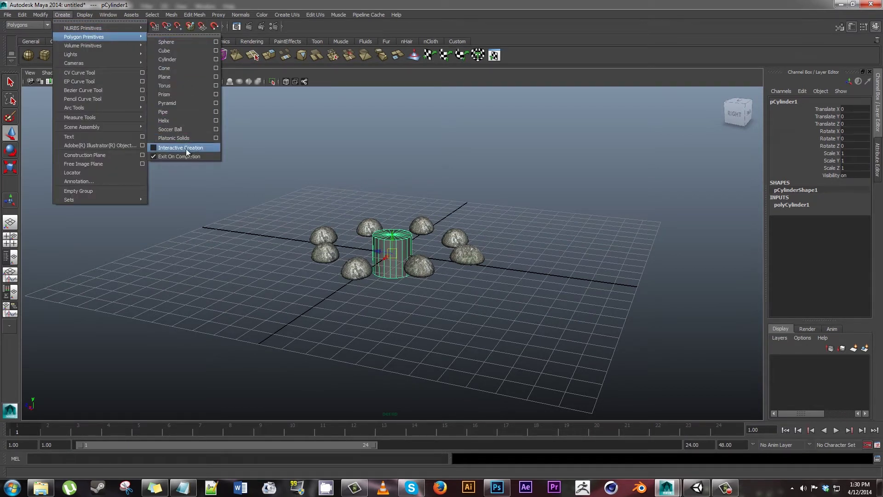
pyautogui.click(800, 204)
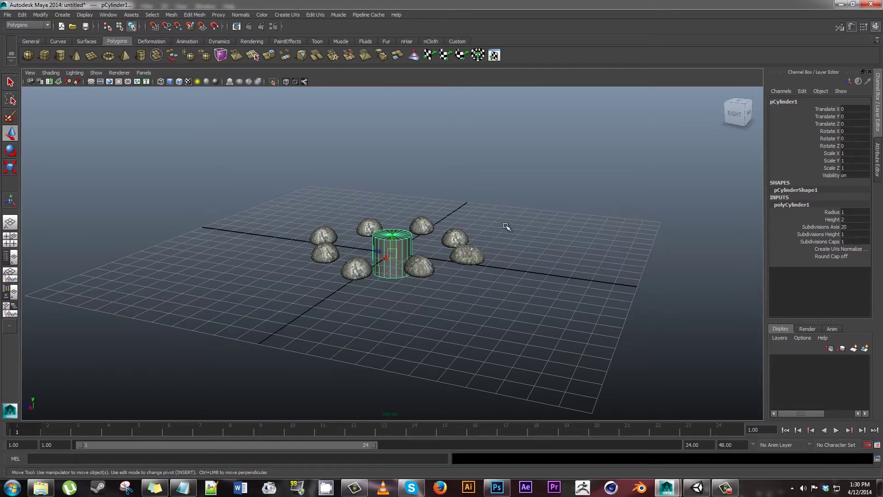
pyautogui.moveTo(491, 235)
pyautogui.keyDown('alt'); pyautogui.mouseDown()
pyautogui.moveTo(477, 240)
pyautogui.moveTo(489, 213)
pyautogui.moveTo(491, 256)
pyautogui.moveTo(497, 219)
pyautogui.moveTo(504, 240)
pyautogui.mouseUp(); pyautogui.keyUp('alt')
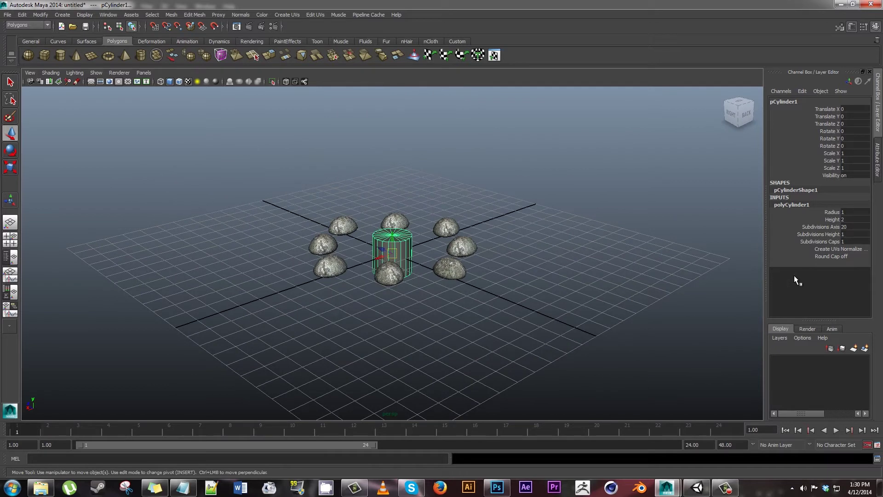
pyautogui.click(849, 219)
# - Make the cylinder 5 units tall with radius 0.4, tipped onto its side about 90.9° on X
pyautogui.write('5')
pyautogui.press('Return')
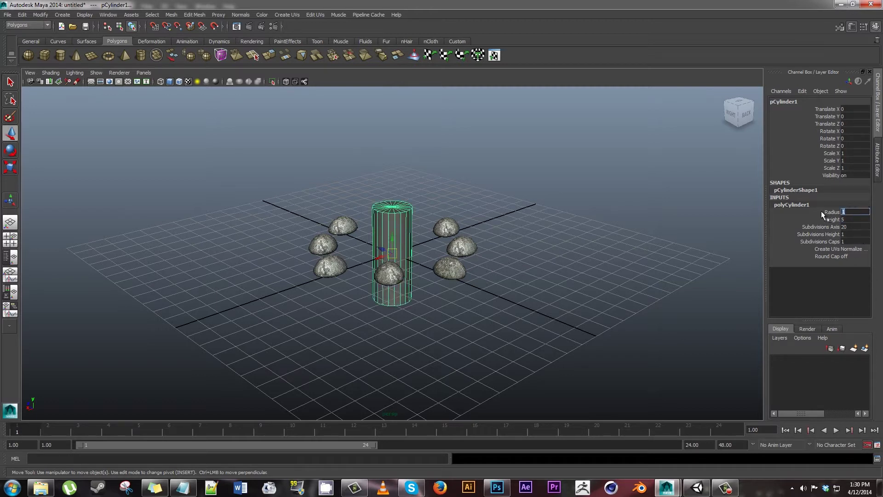
pyautogui.keyDown('alt'); pyautogui.moveTo(387, 221); pyautogui.dragTo(368, 288); pyautogui.keyUp('alt')
pyautogui.press('e')
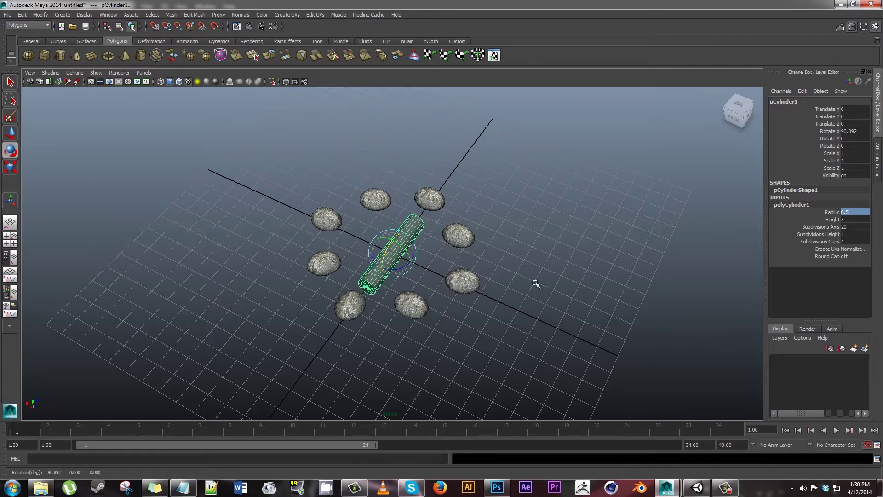
pyautogui.keyDown('alt'); pyautogui.moveTo(537, 285); pyautogui.dragTo(431, 300); pyautogui.keyUp('alt')
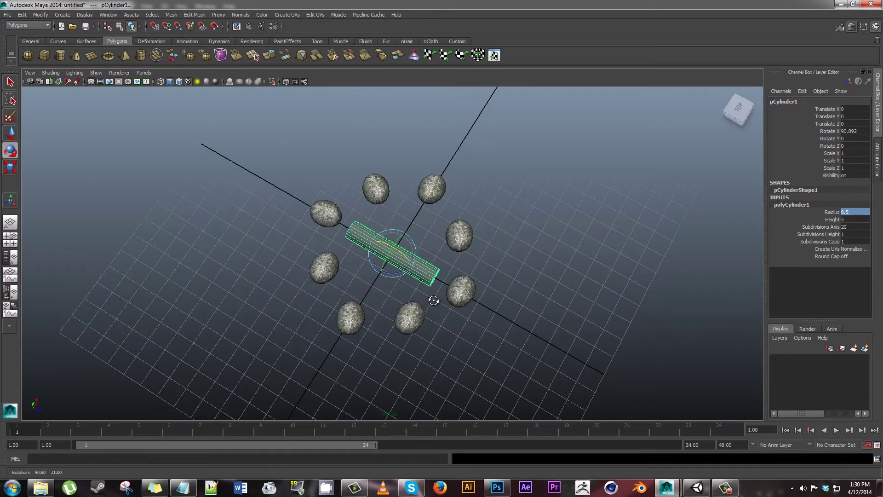
pyautogui.write('.4')
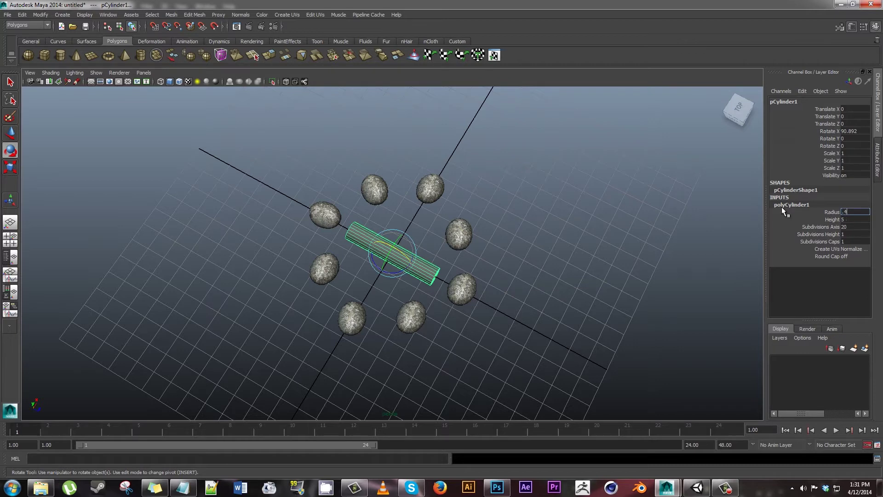
pyautogui.press('Return')
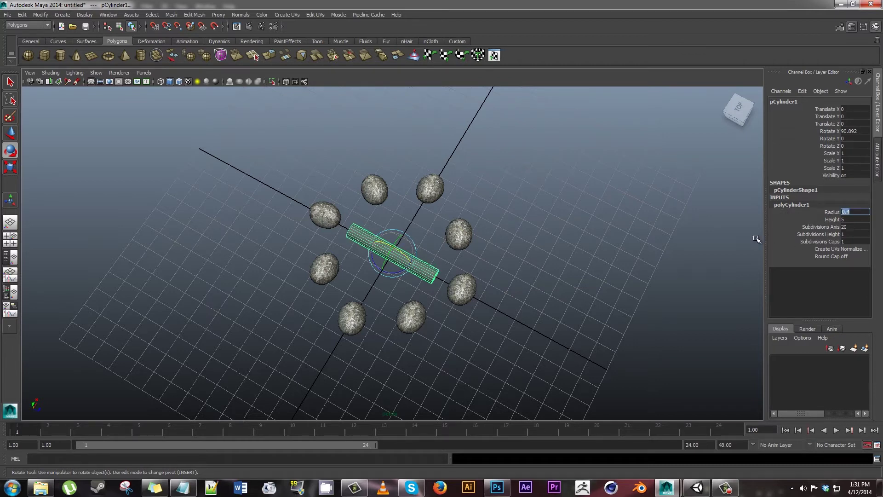
pyautogui.moveTo(525, 291)
pyautogui.keyDown('alt'); pyautogui.mouseDown()
pyautogui.moveTo(513, 246)
pyautogui.moveTo(477, 233)
pyautogui.moveTo(459, 93)
pyautogui.moveTo(442, 148)
pyautogui.moveTo(476, 268)
pyautogui.moveTo(495, 258)
pyautogui.moveTo(527, 264)
pyautogui.moveTo(573, 288)
pyautogui.moveTo(646, 249)
pyautogui.moveTo(661, 203)
pyautogui.moveTo(646, 95)
pyautogui.moveTo(631, 98)
pyautogui.mouseUp(); pyautogui.keyUp('alt')
# - Tilt the log to Rotate X 59.083 so it lies diagonally across the stones
pyautogui.press('space')
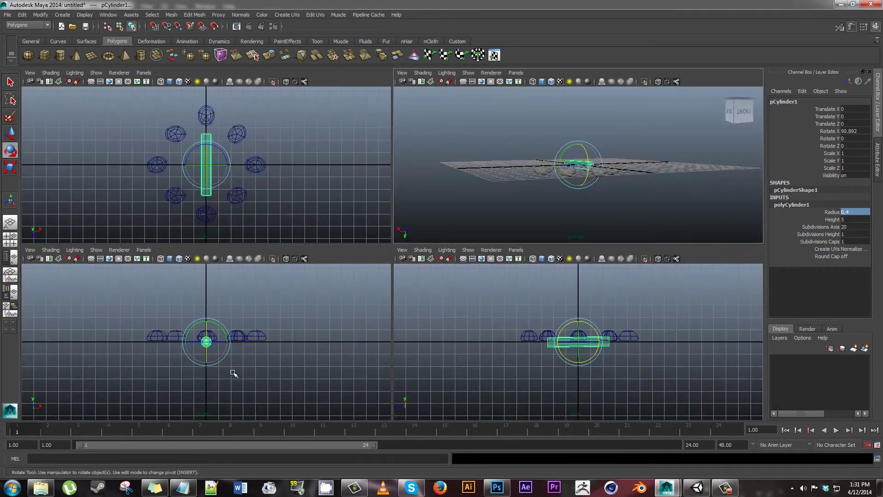
pyautogui.scroll(4, 214, 363)
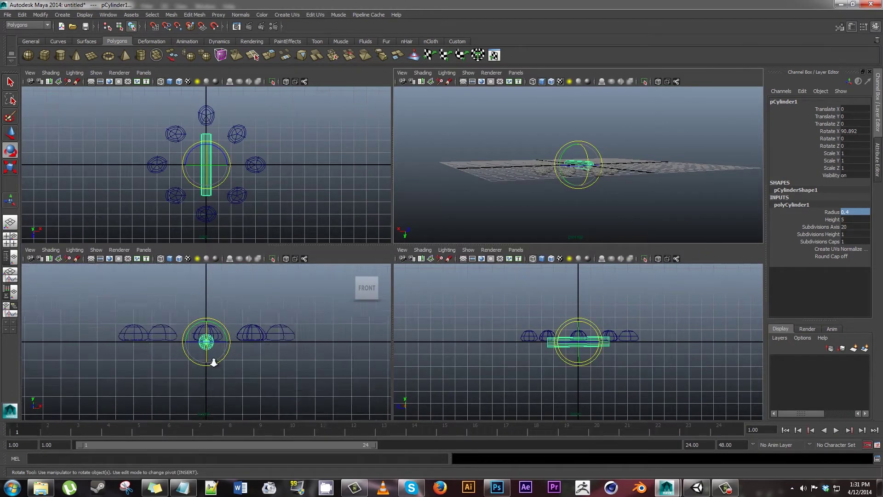
pyautogui.scroll(2, 214, 363)
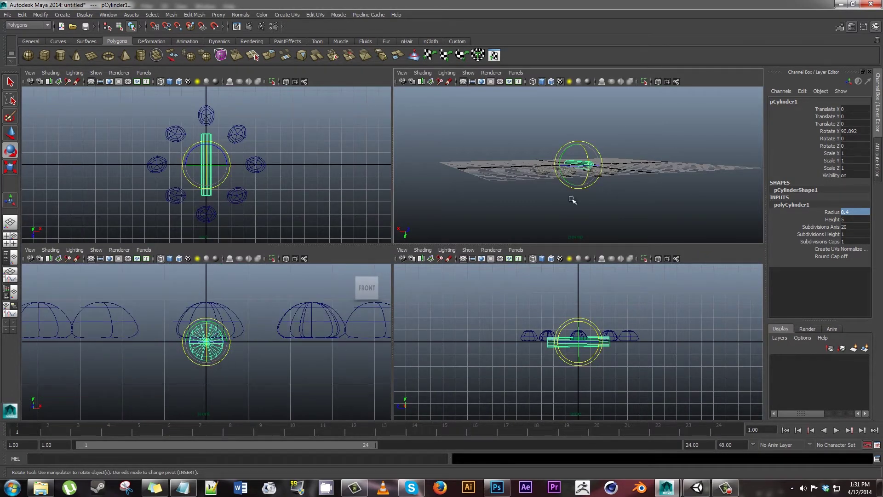
pyautogui.press('space')
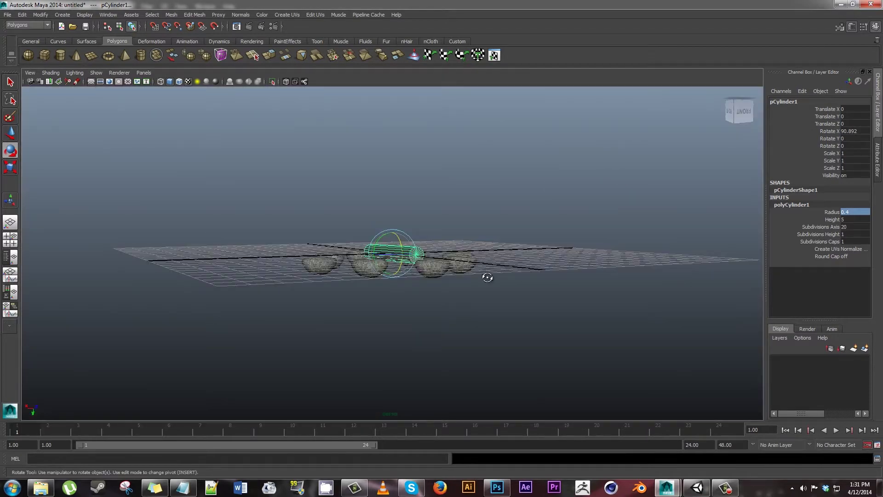
pyautogui.keyDown('alt'); pyautogui.moveTo(487, 278); pyautogui.dragTo(459, 223); pyautogui.keyUp('alt')
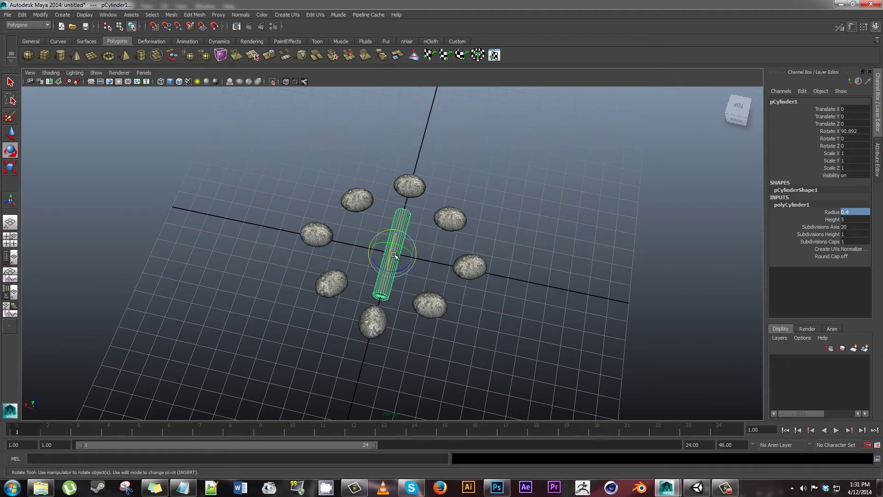
pyautogui.moveTo(389, 252); pyautogui.dragTo(473, 270)
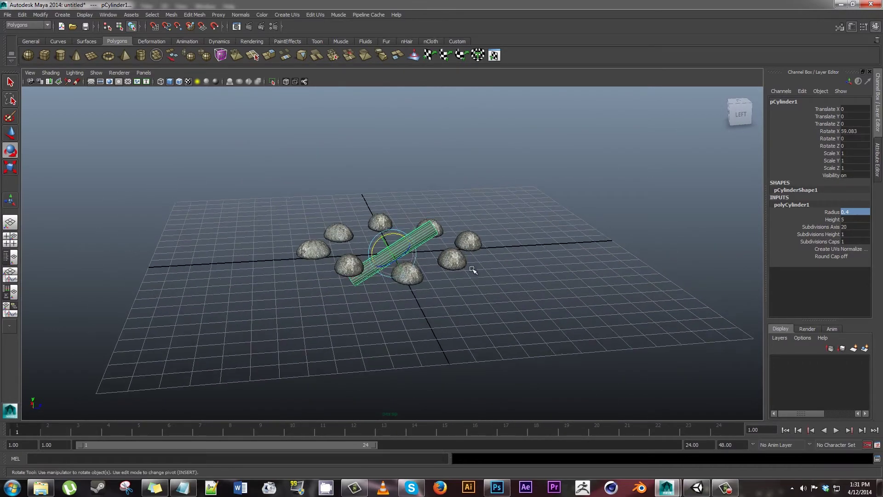
pyautogui.click(544, 279)
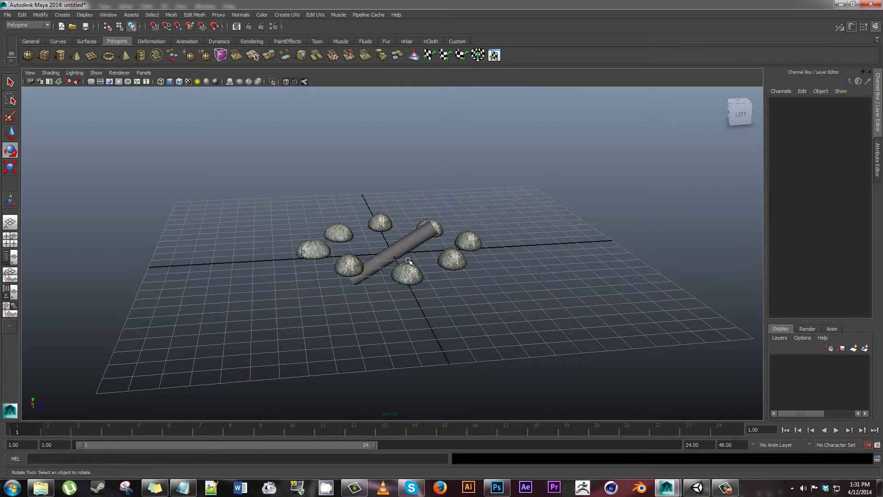
pyautogui.click(389, 245)
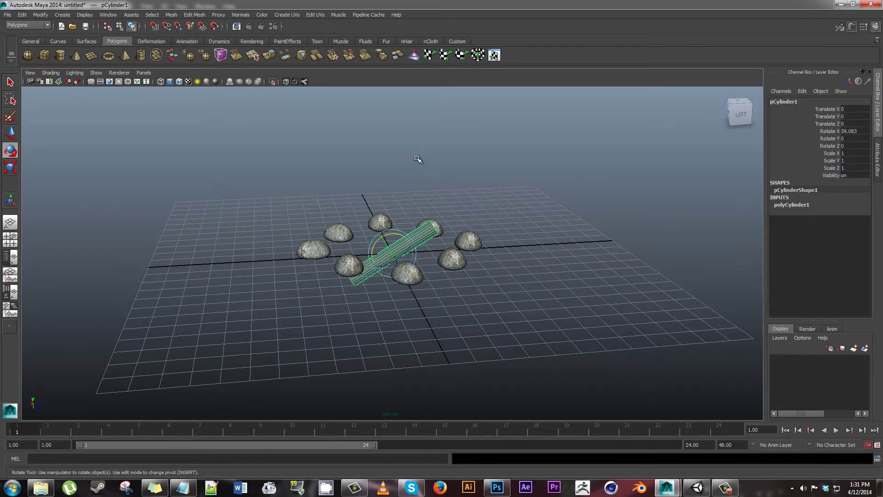
pyautogui.moveTo(423, 238); pyautogui.dragTo(420, 240, button='right')
# - Delete the cylinder's existing UVs and open the UV Texture Editor
pyautogui.click(315, 14)
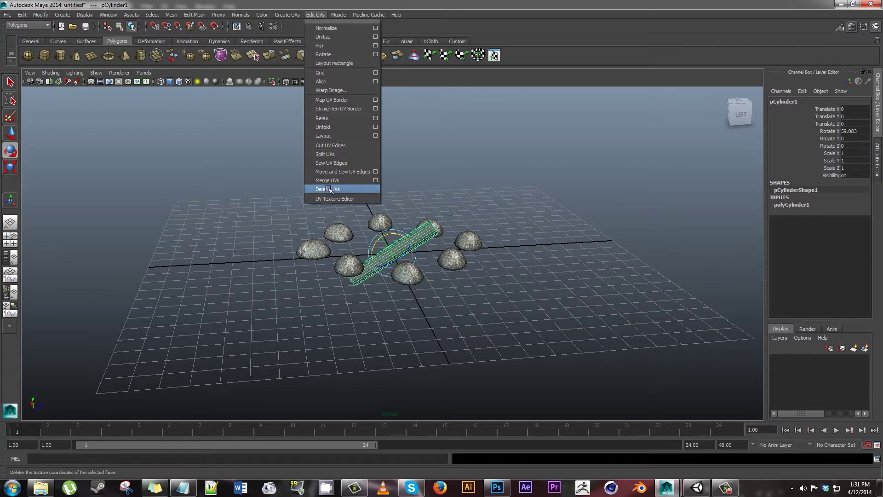
pyautogui.click(328, 189)
pyautogui.click(322, 14)
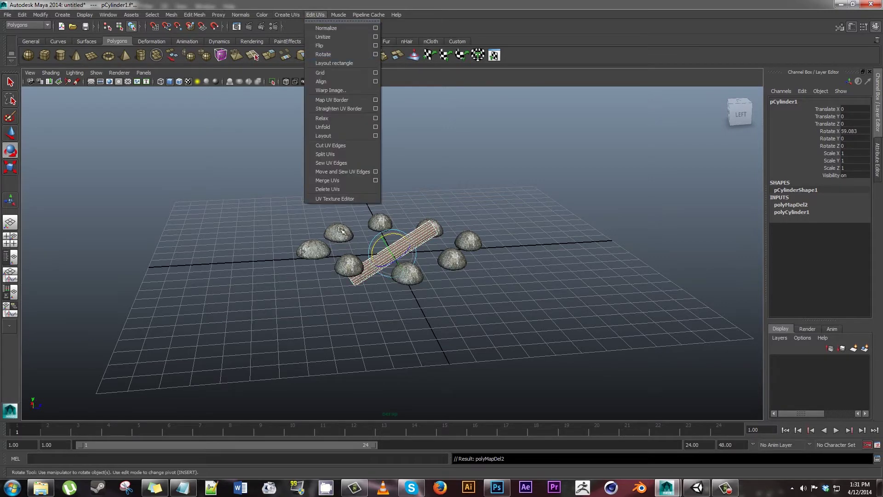
pyautogui.click(344, 203)
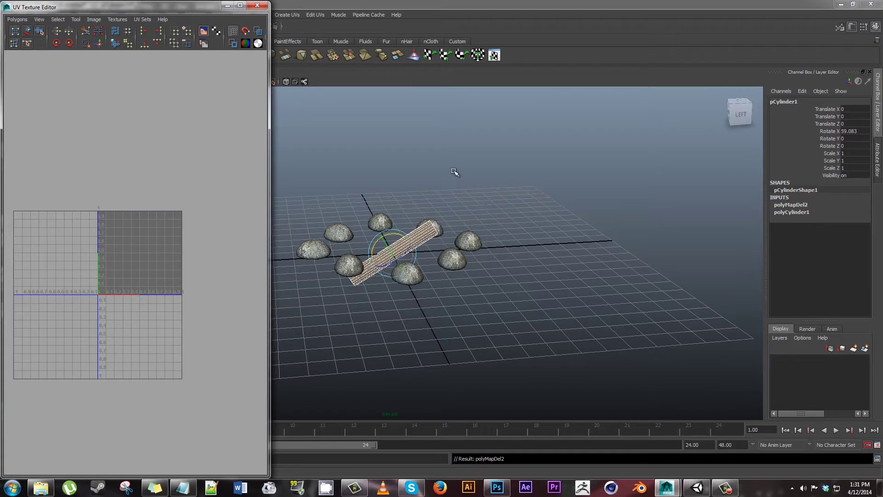
# - Select all of the cylinder's faces in face selection mode
pyautogui.click(446, 240)
pyautogui.rightClick(399, 251)
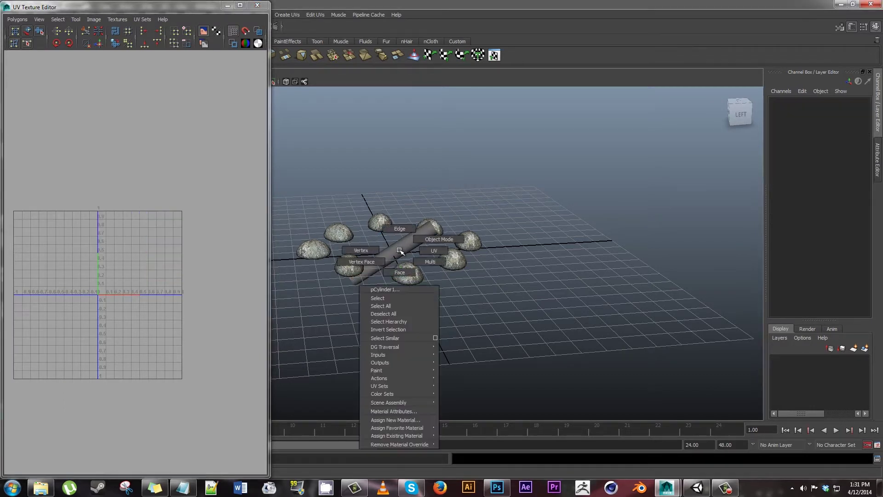
pyautogui.click(397, 274)
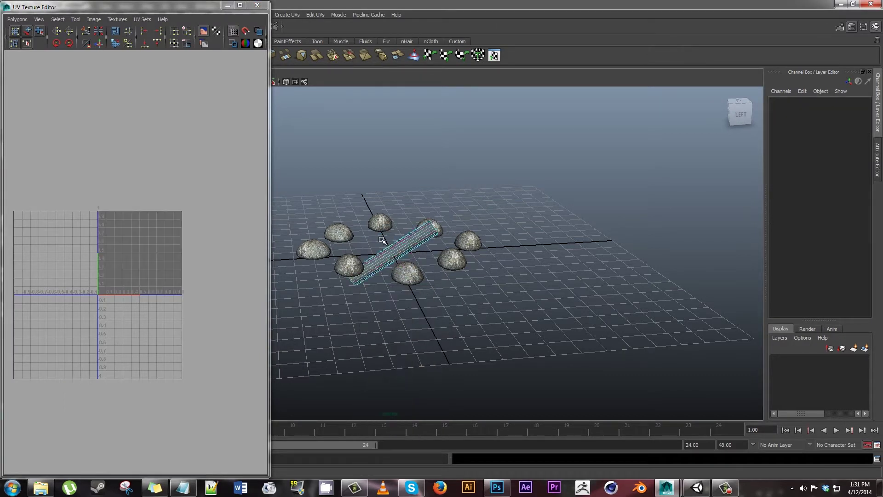
pyautogui.moveTo(374, 242); pyautogui.dragTo(741, 161)
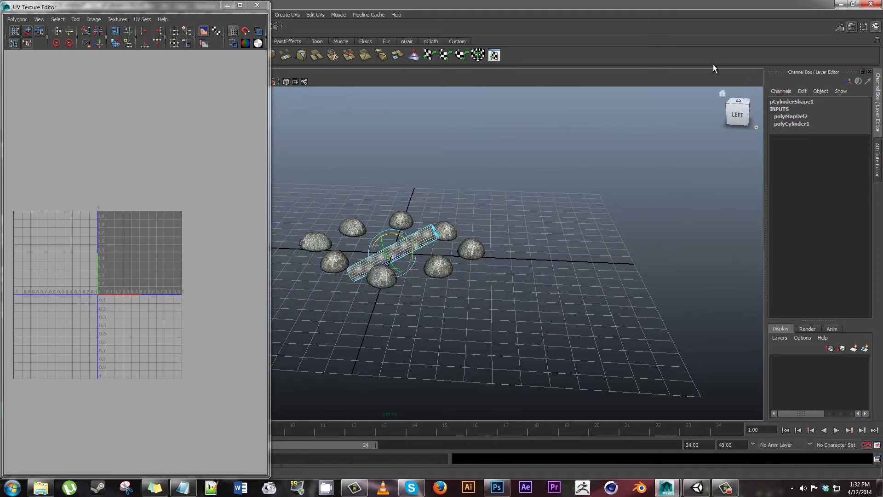
pyautogui.keyDown('alt'); pyautogui.moveTo(564, 176); pyautogui.dragTo(532, 144); pyautogui.keyUp('alt')
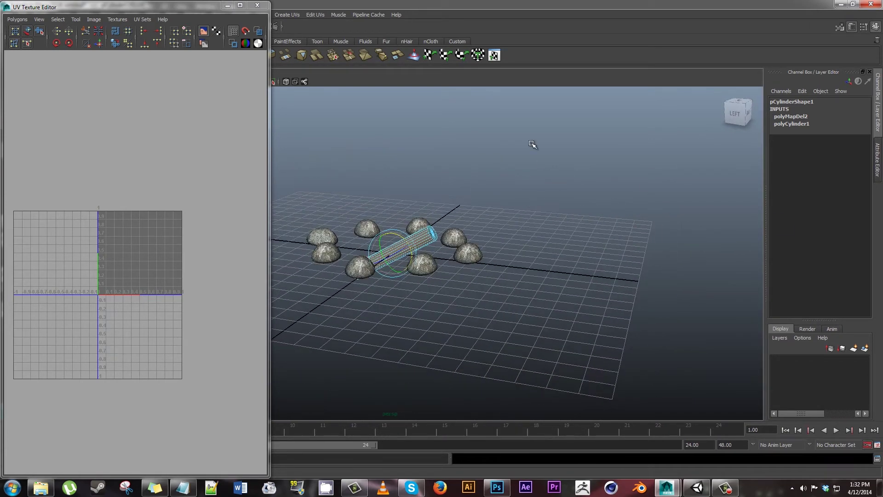
# - Project cylindrical UVs onto the cylinder from the Cylindrical Mapping options (polyCylProj1)
pyautogui.click(286, 15)
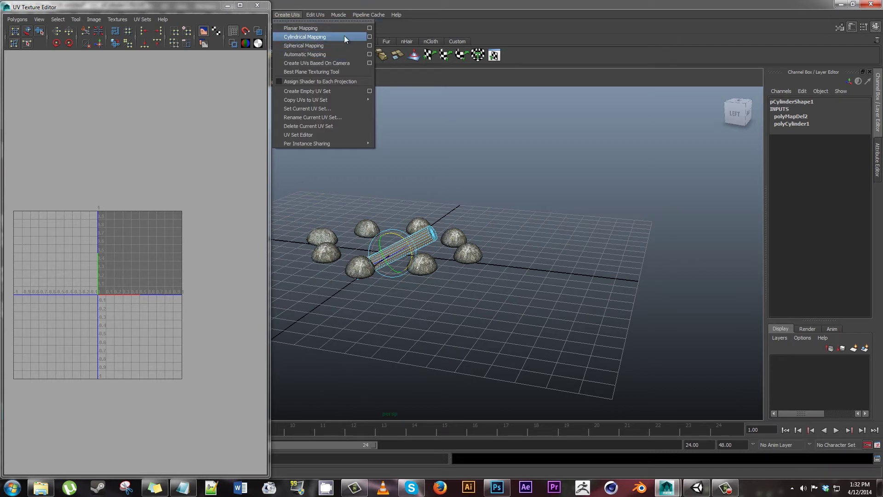
pyautogui.click(370, 37)
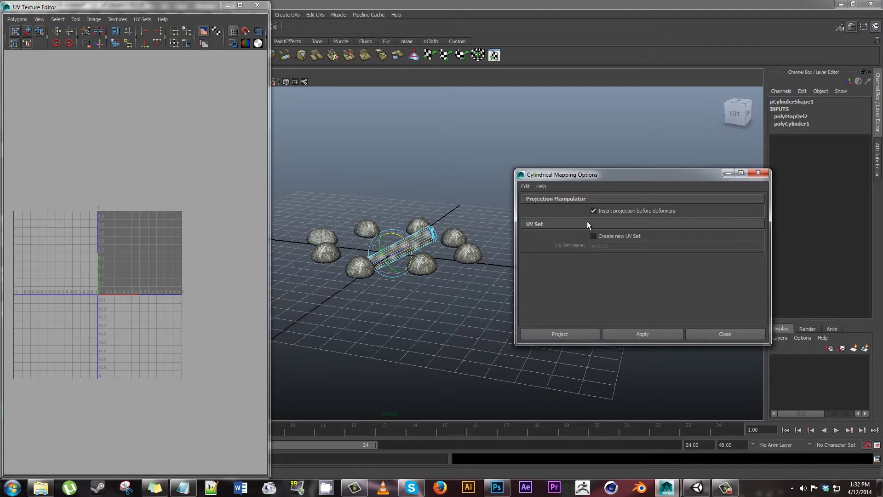
pyautogui.click(581, 333)
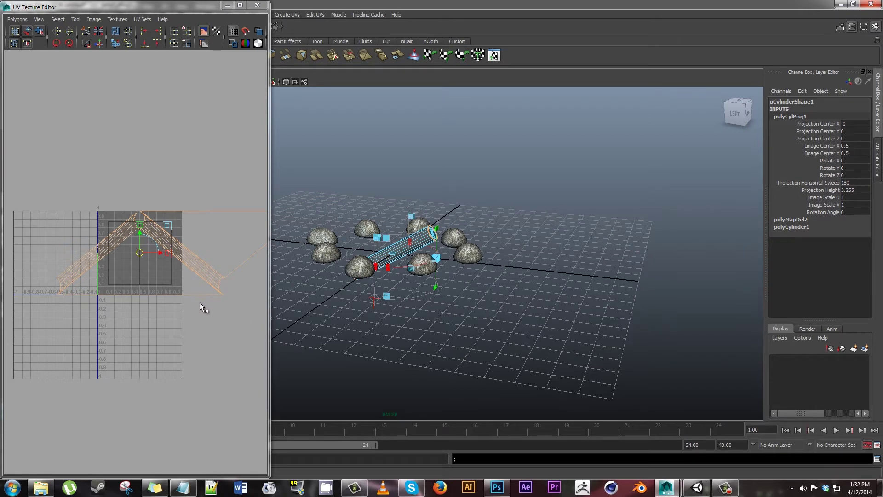
# - Undo the projection, reselect the cylinder and set its Rotate X to 0
pyautogui.hotkey('ctrl', 'z')
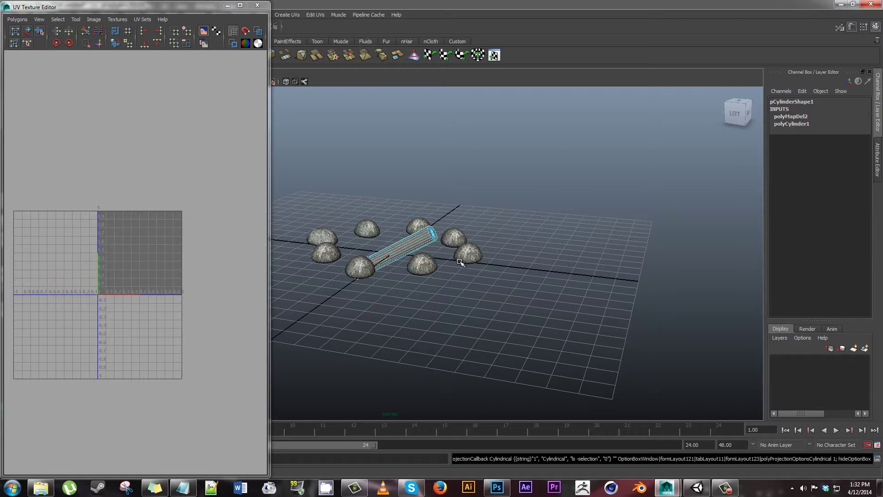
pyautogui.moveTo(423, 236); pyautogui.dragTo(456, 228, button='right')
pyautogui.click(430, 237)
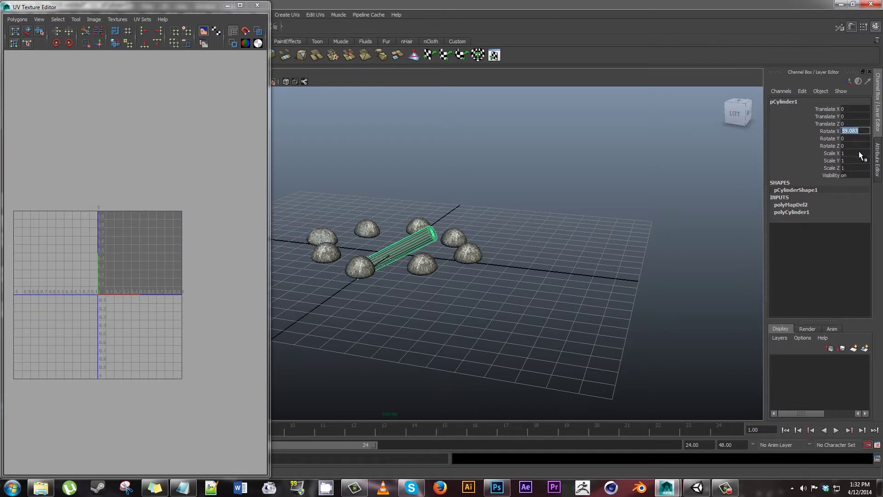
pyautogui.write('0')
pyautogui.press('Return')
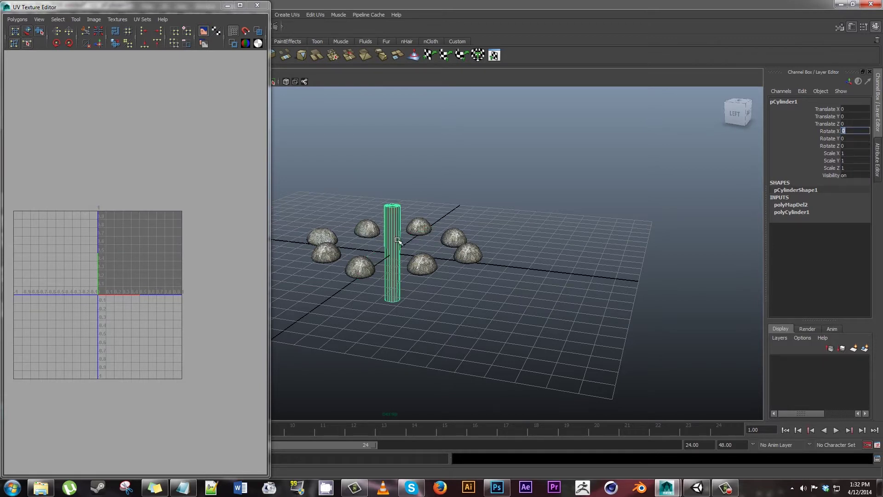
# - Apply cylindrical mapping to all faces, giving a 180 sweep and projection height 5
pyautogui.moveTo(394, 255)
pyautogui.mouseDown(button='right')
pyautogui.moveTo(391, 266)
pyautogui.moveTo(410, 260)
pyautogui.mouseUp(button='right')
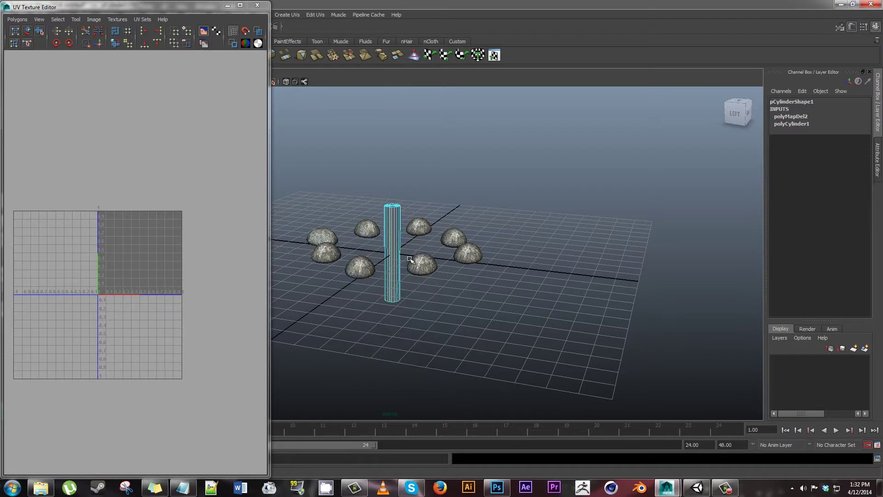
pyautogui.keyDown('alt'); pyautogui.moveTo(411, 271); pyautogui.dragTo(416, 274); pyautogui.keyUp('alt')
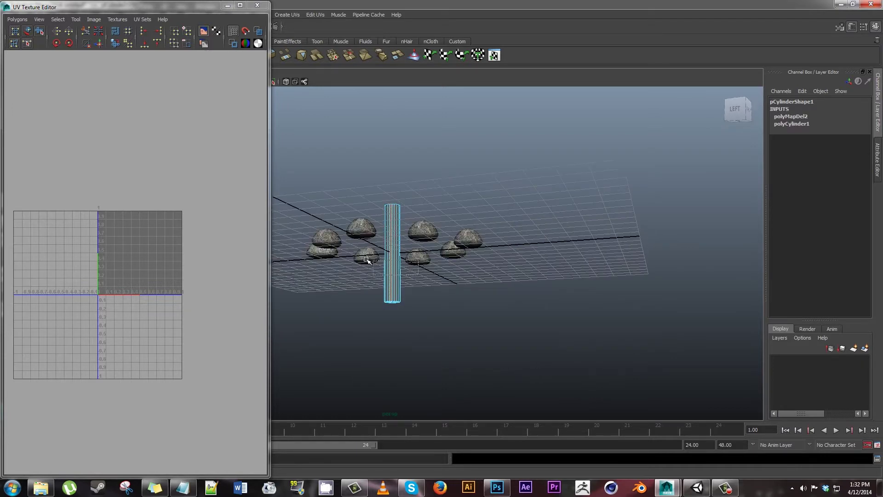
pyautogui.moveTo(368, 261); pyautogui.dragTo(368, 262)
pyautogui.click(290, 13)
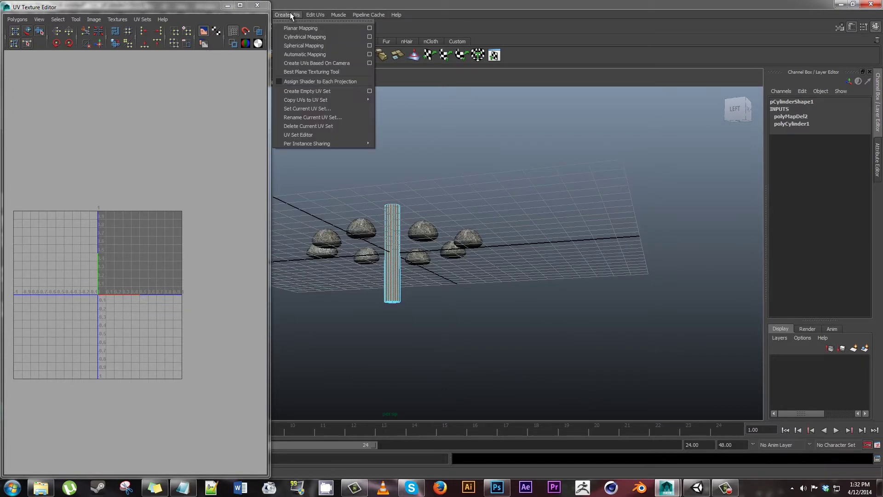
pyautogui.click(337, 37)
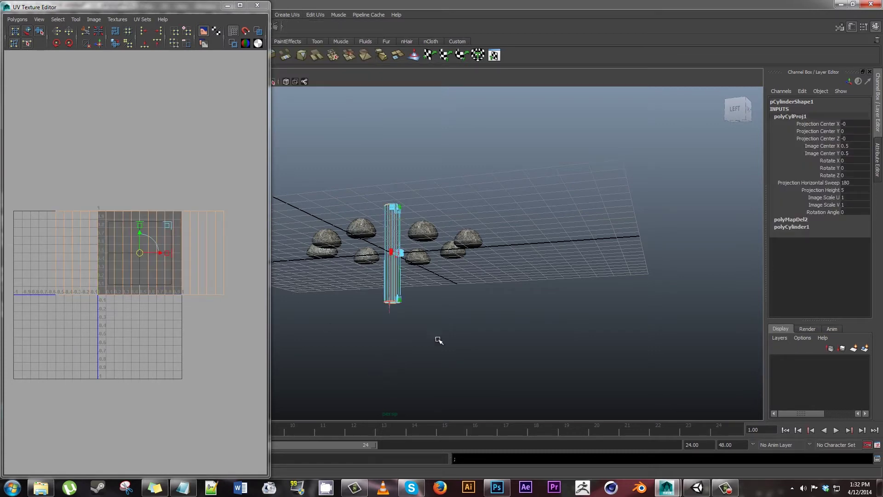
pyautogui.moveTo(443, 196)
pyautogui.keyDown('alt'); pyautogui.mouseDown()
pyautogui.moveTo(444, 311)
pyautogui.moveTo(426, 168)
pyautogui.moveTo(418, 230)
pyautogui.moveTo(345, 187)
pyautogui.moveTo(340, 136)
pyautogui.moveTo(361, 221)
pyautogui.moveTo(414, 227)
pyautogui.moveTo(447, 208)
pyautogui.mouseUp(); pyautogui.keyUp('alt')
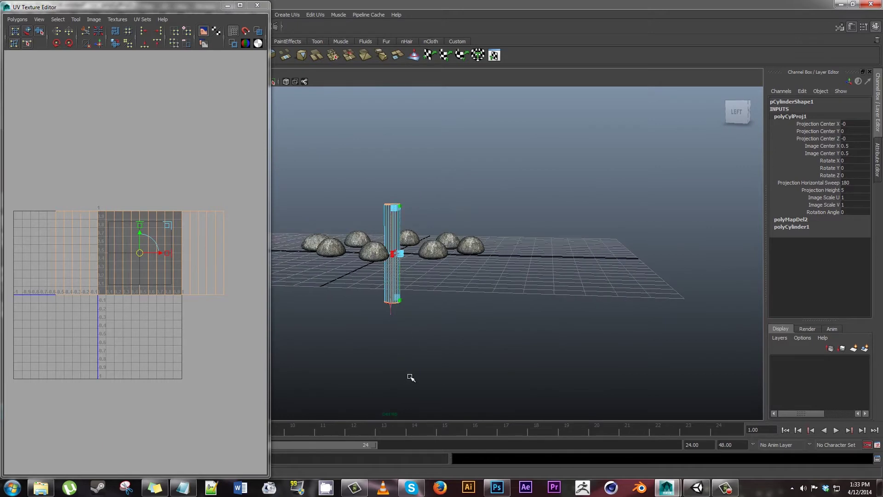
pyautogui.moveTo(159, 7); pyautogui.dragTo(436, 34)
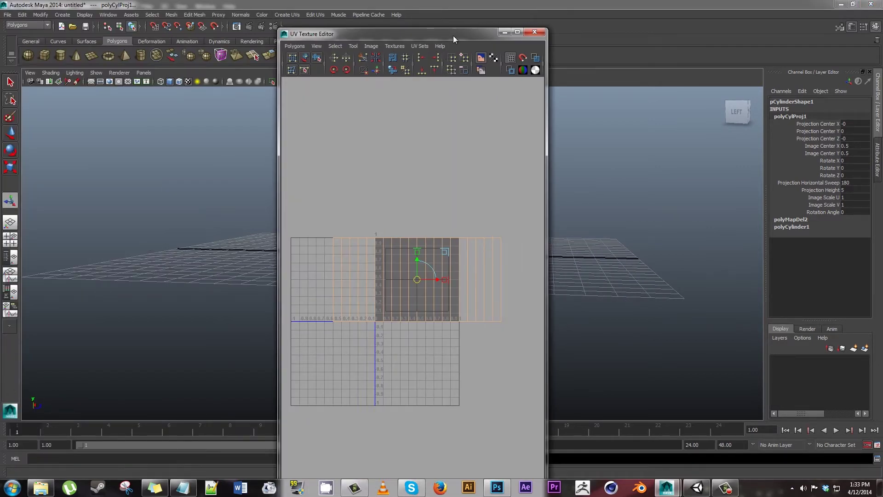
pyautogui.moveTo(453, 34); pyautogui.dragTo(176, 5)
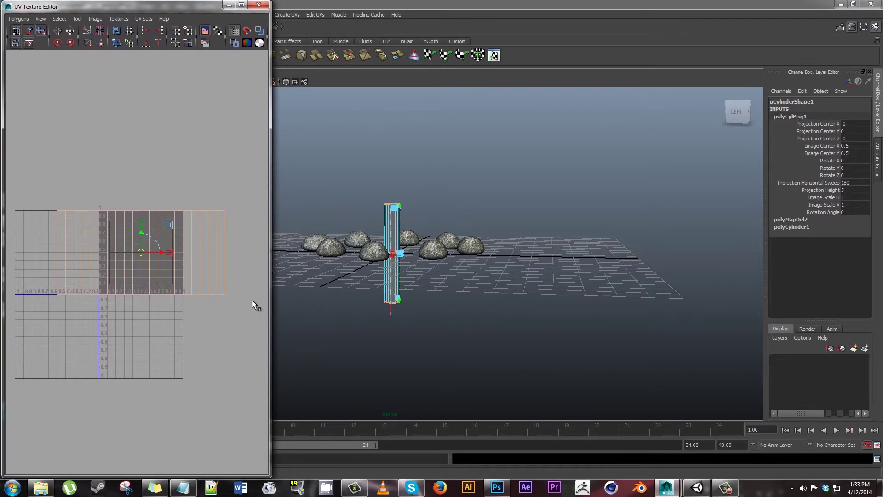
# - Select the whole UV shell, scale it down and place it above the 0–1 square
pyautogui.moveTo(205, 266); pyautogui.dragTo(235, 263, button='right')
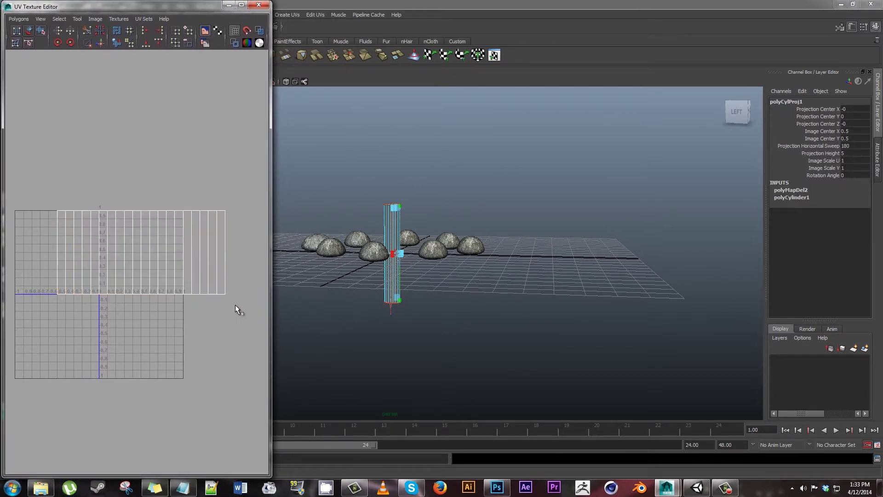
pyautogui.moveTo(32, 172); pyautogui.dragTo(248, 254)
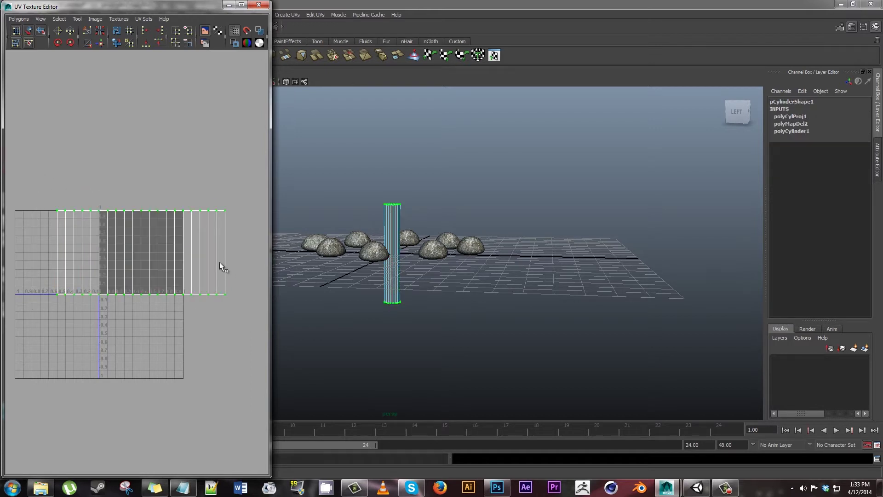
pyautogui.press('w')
pyautogui.moveTo(142, 225); pyautogui.dragTo(129, 90)
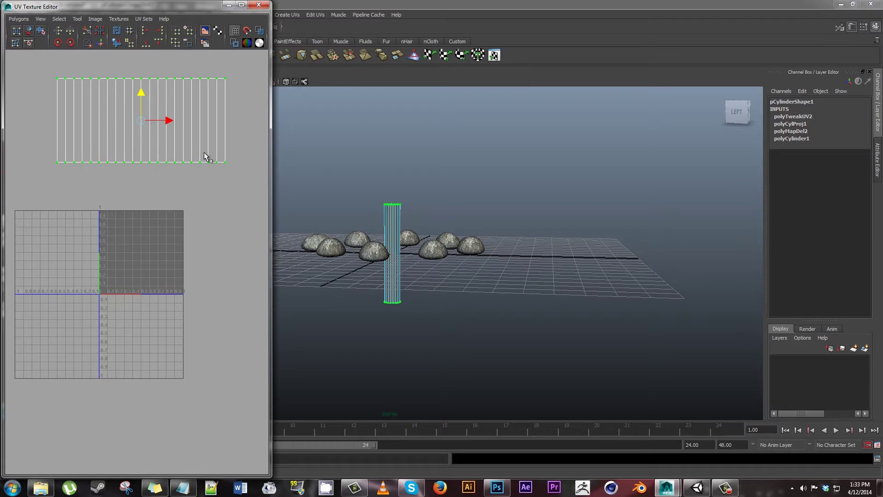
pyautogui.press('r')
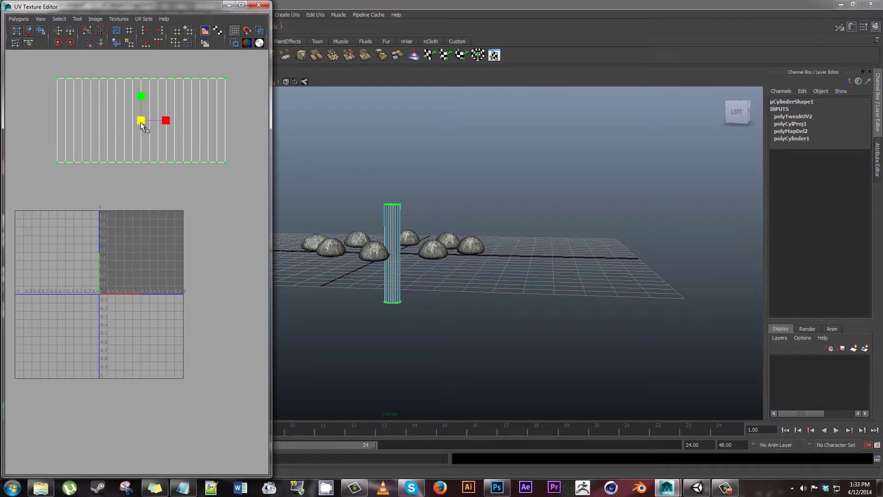
pyautogui.moveTo(141, 123)
pyautogui.mouseDown()
pyautogui.moveTo(128, 142)
pyautogui.moveTo(136, 135)
pyautogui.mouseUp()
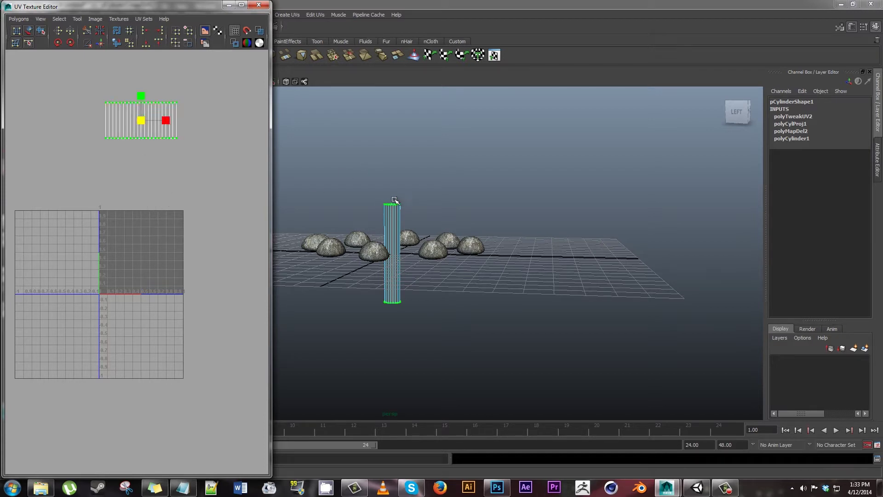
pyautogui.press('w')
pyautogui.moveTo(142, 153); pyautogui.dragTo(147, 205, button='middle')
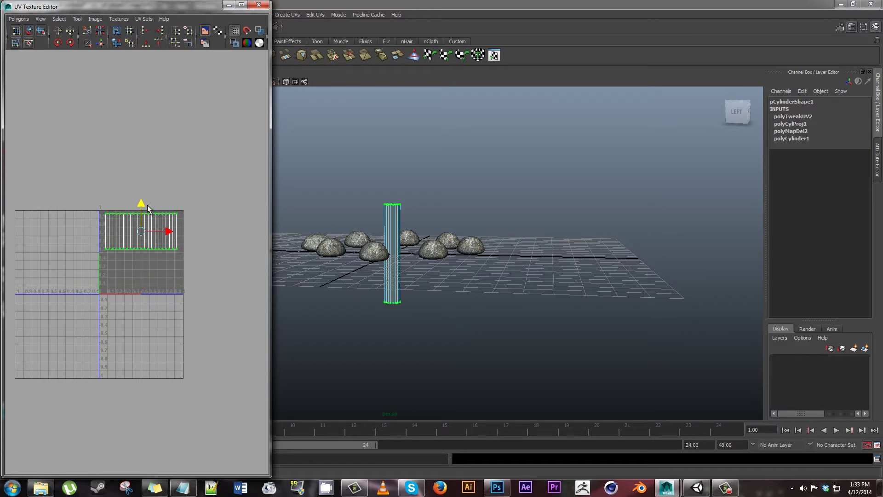
pyautogui.moveTo(142, 182); pyautogui.dragTo(139, 78, button='middle')
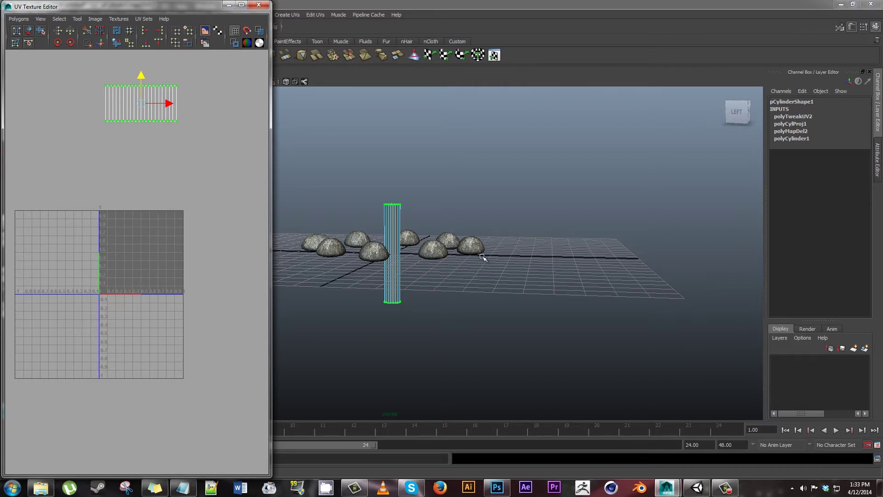
pyautogui.click(428, 201)
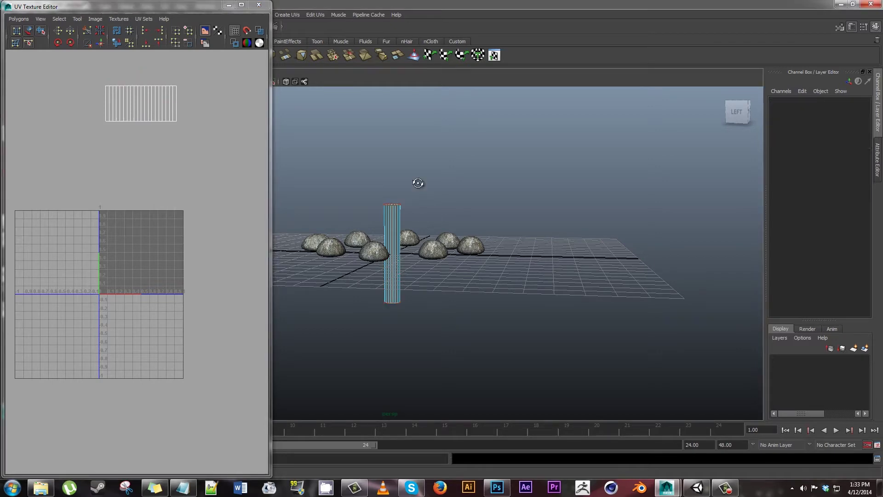
# - Switch to the four-view layout and select the centre cylinder
pyautogui.keyDown('alt'); pyautogui.moveTo(418, 183); pyautogui.dragTo(391, 241); pyautogui.keyUp('alt')
pyautogui.rightClick(392, 243)
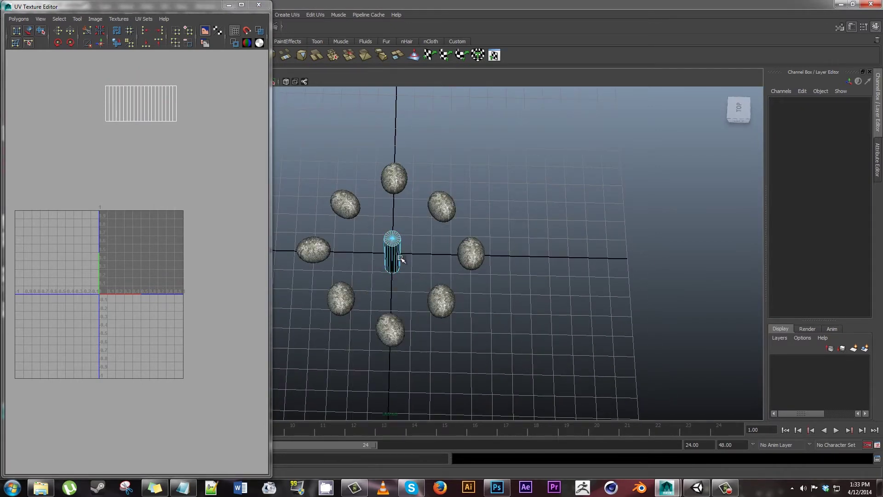
pyautogui.press('space')
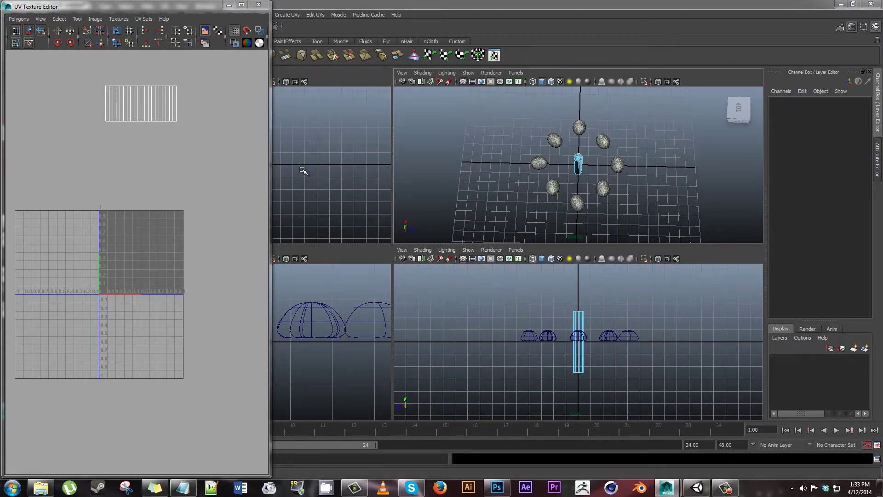
pyautogui.press('space')
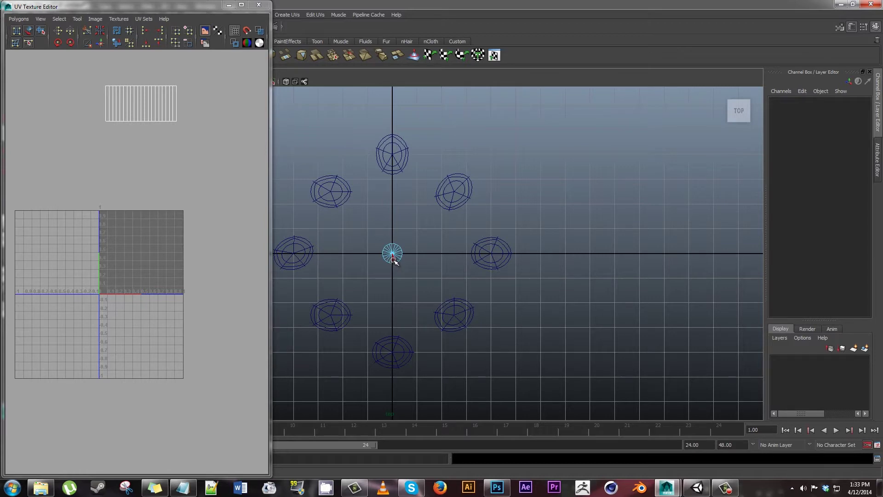
pyautogui.click(388, 249)
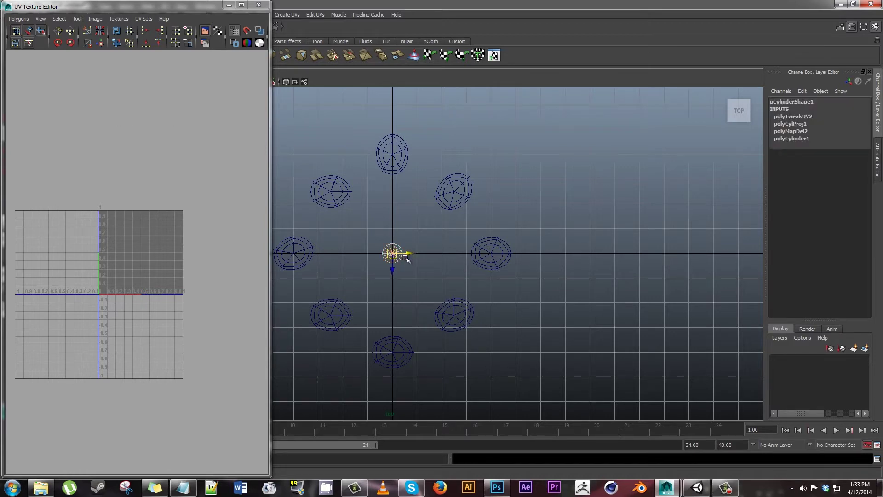
pyautogui.press('space')
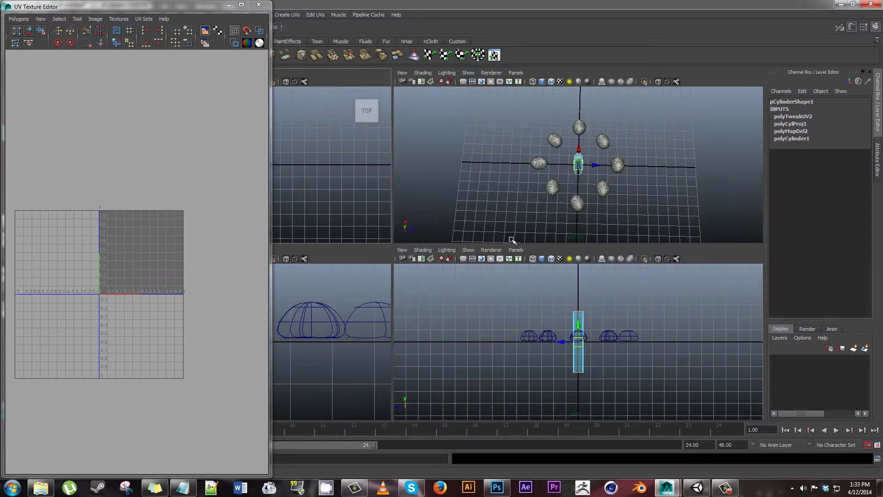
# - Select the open top's border edge loop in perspective and minimize the UV editor
pyautogui.keyDown('alt'); pyautogui.moveTo(594, 138); pyautogui.dragTo(615, 95); pyautogui.keyUp('alt')
pyautogui.keyDown('alt'); pyautogui.moveTo(614, 94); pyautogui.dragTo(613, 226, button='right'); pyautogui.keyUp('alt')
pyautogui.keyDown('alt'); pyautogui.moveTo(613, 226); pyautogui.dragTo(609, 84); pyautogui.keyUp('alt')
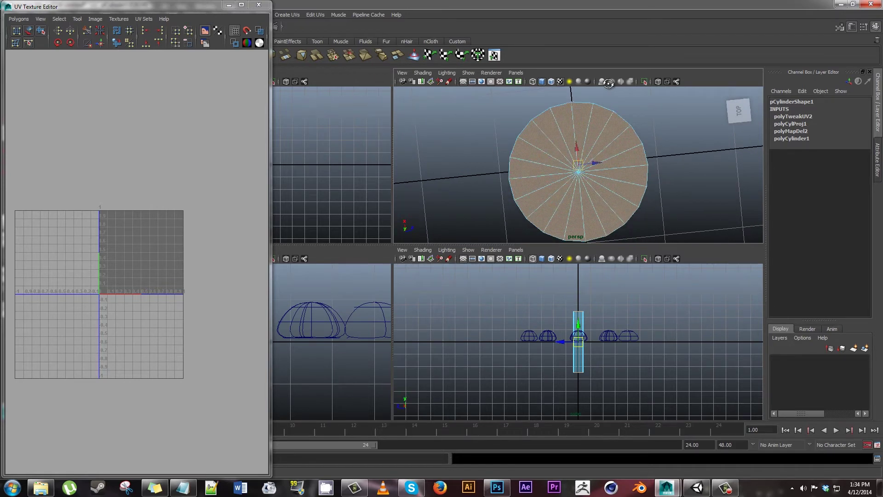
pyautogui.click(570, 81)
pyautogui.moveTo(630, 149)
pyautogui.mouseDown(button='right')
pyautogui.moveTo(630, 179)
pyautogui.moveTo(626, 133)
pyautogui.mouseUp(button='right')
pyautogui.click(622, 119)
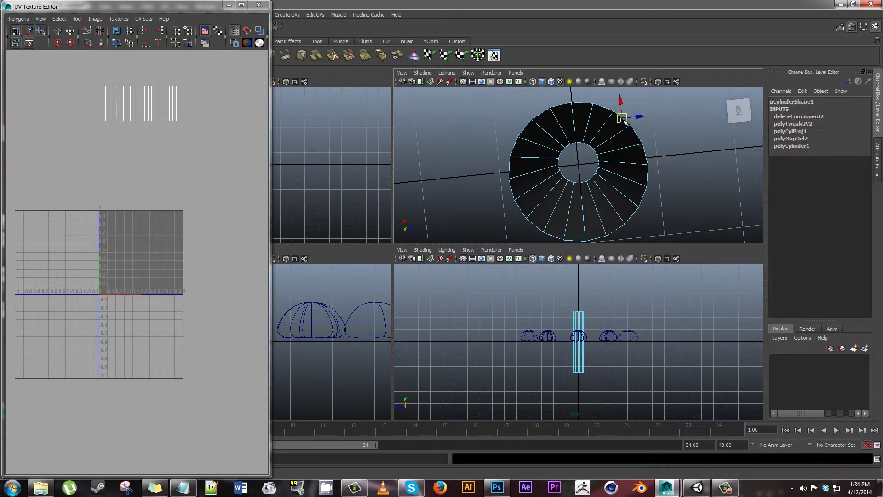
pyautogui.doubleClick(625, 120)
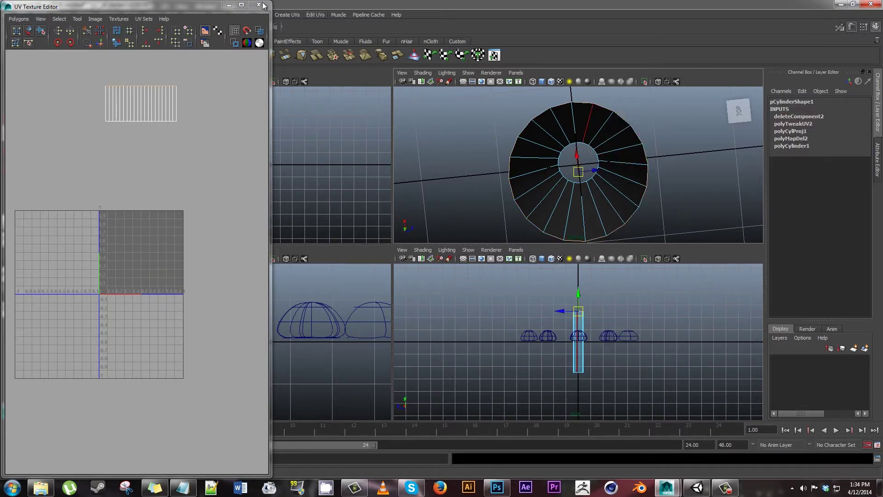
pyautogui.click(229, 5)
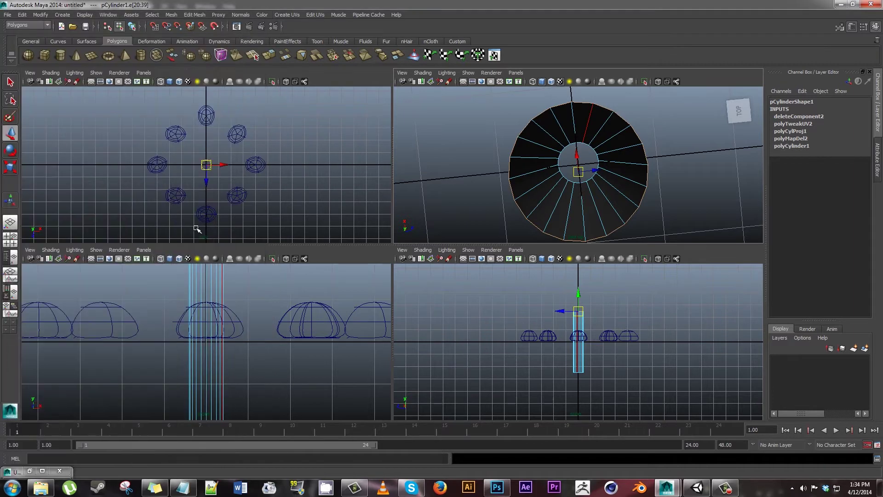
# - Fill the holes at the cylinder's top and bottom ends with Fill Hole
pyautogui.click(170, 15)
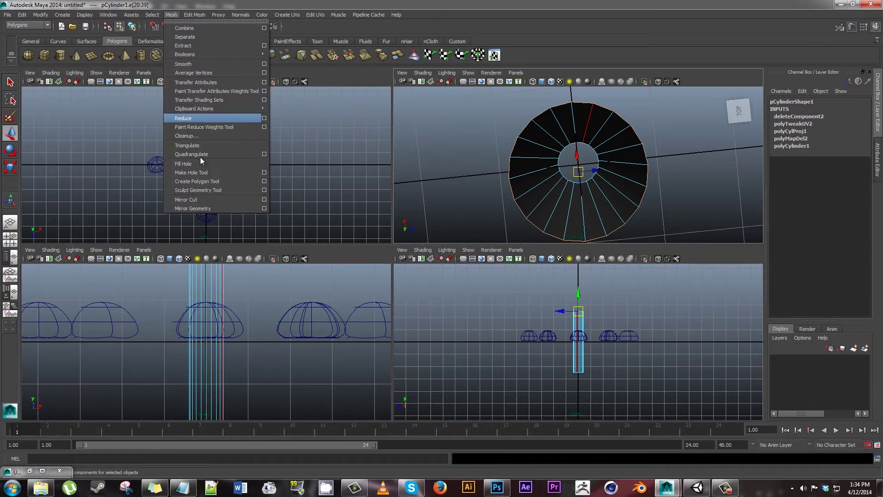
pyautogui.click(199, 164)
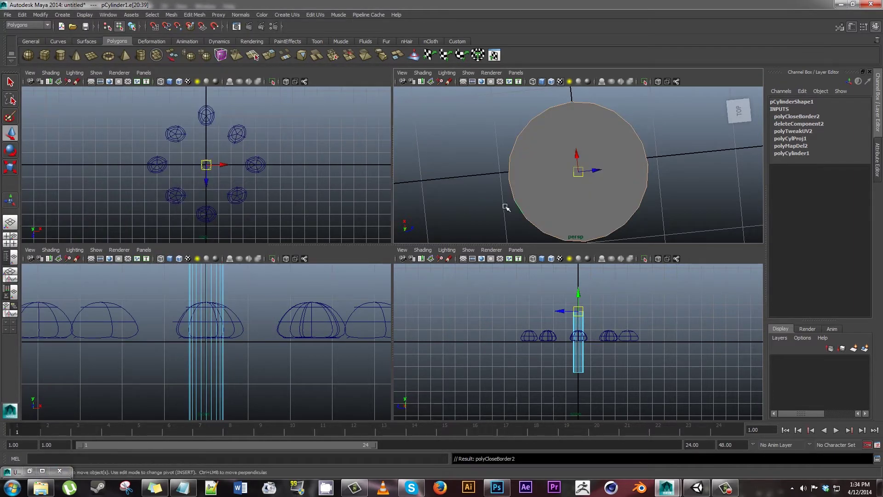
pyautogui.keyDown('alt'); pyautogui.moveTo(506, 207); pyautogui.dragTo(535, 105); pyautogui.keyUp('alt')
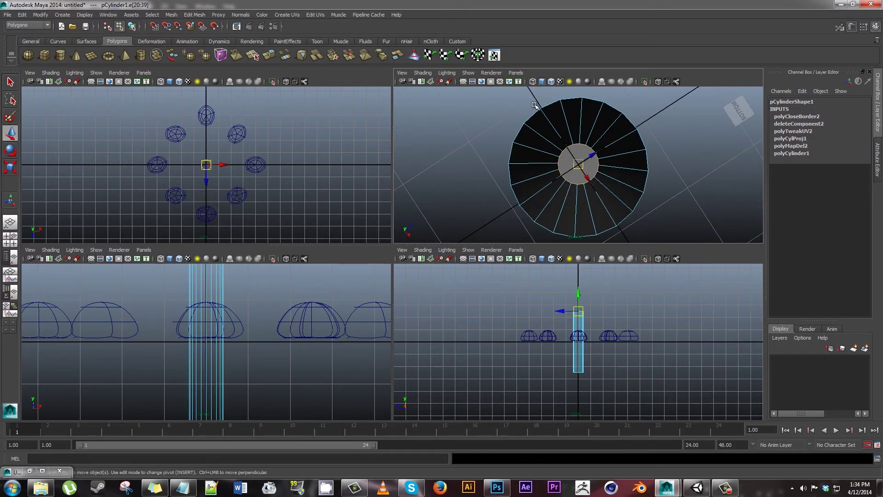
pyautogui.doubleClick(532, 116)
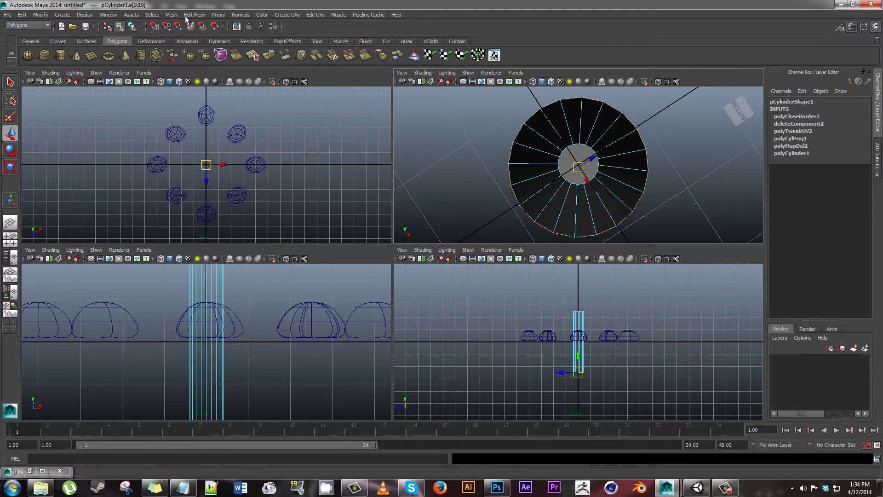
pyautogui.click(171, 14)
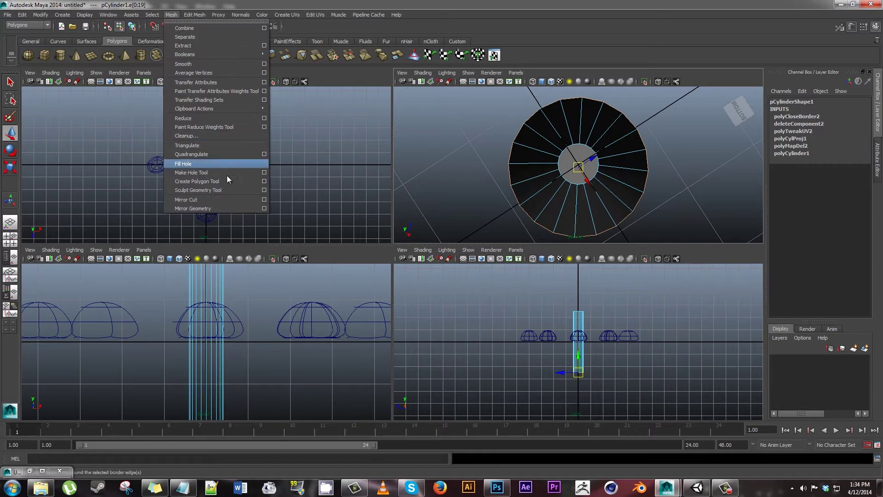
pyautogui.click(199, 166)
# - Select the cylinder's new top cap face and bring up the Create UVs menu
pyautogui.keyDown('alt'); pyautogui.moveTo(659, 187); pyautogui.dragTo(605, 293); pyautogui.keyUp('alt')
pyautogui.scroll(-5, 588, 223)
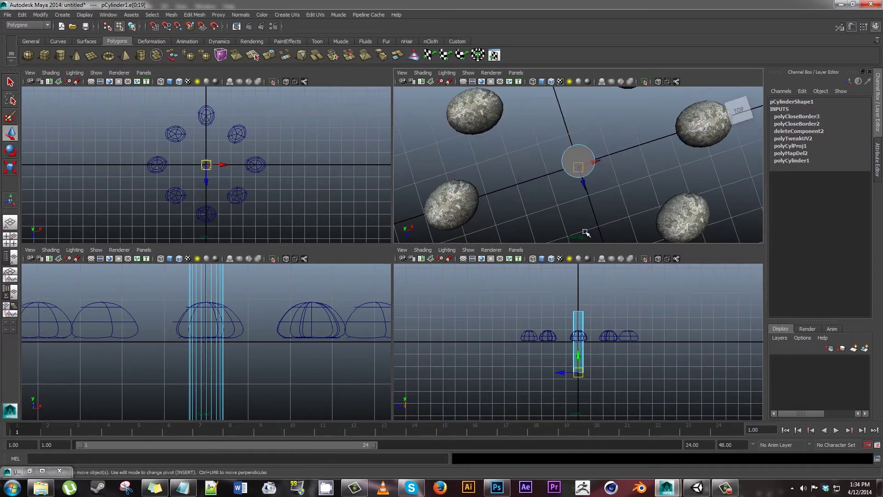
pyautogui.scroll(4, 589, 222)
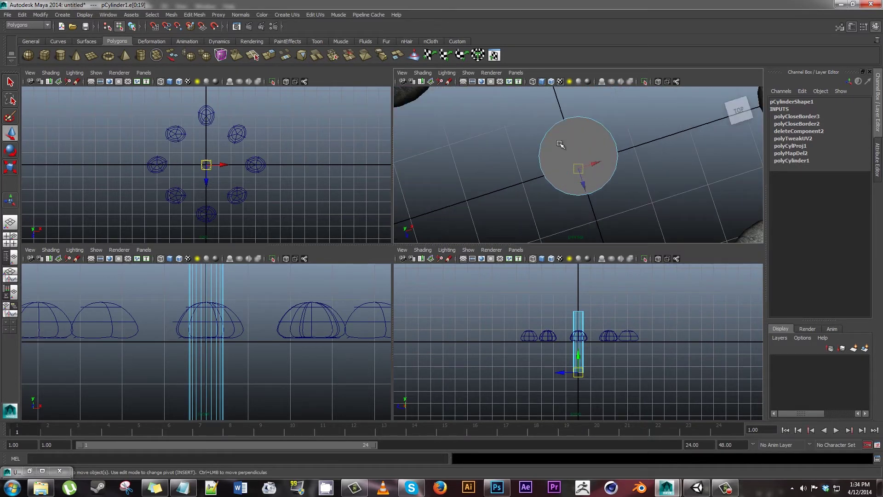
pyautogui.moveTo(560, 144); pyautogui.dragTo(557, 166, button='right')
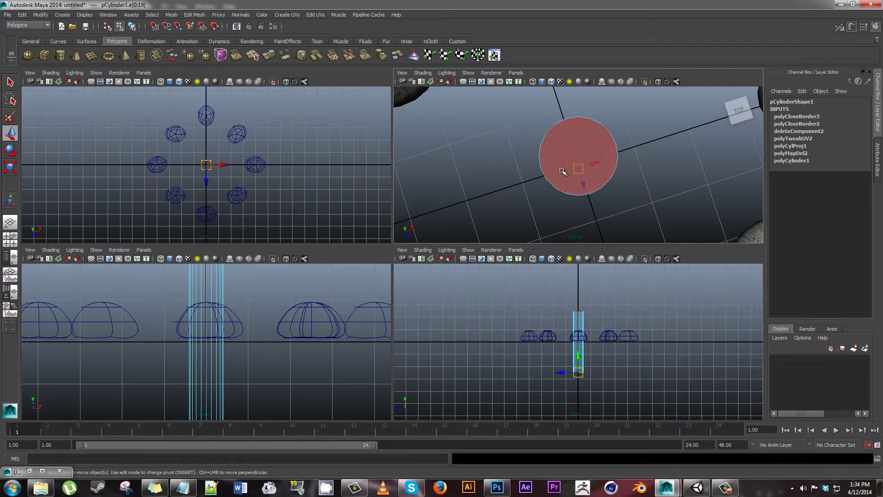
pyautogui.click(566, 171)
pyautogui.click(276, 14)
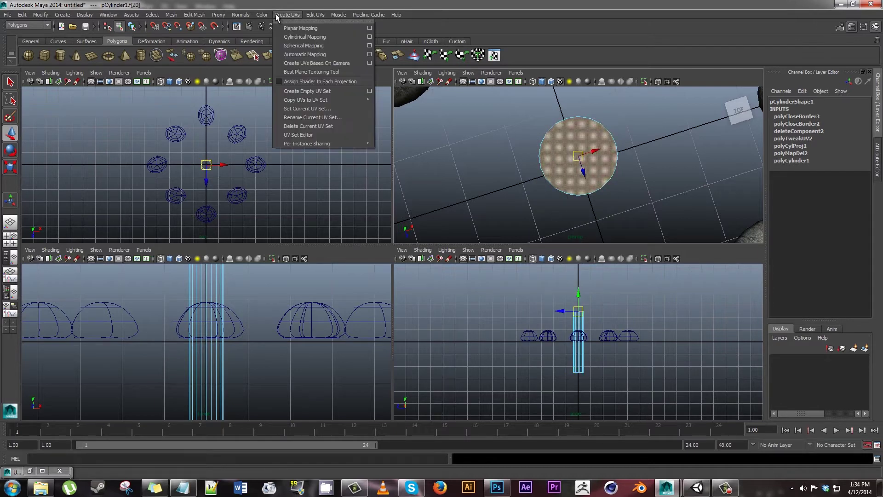
# - Give the cylinder's top cap a planar UV projection and view it in the UV Texture Editor
pyautogui.click(370, 28)
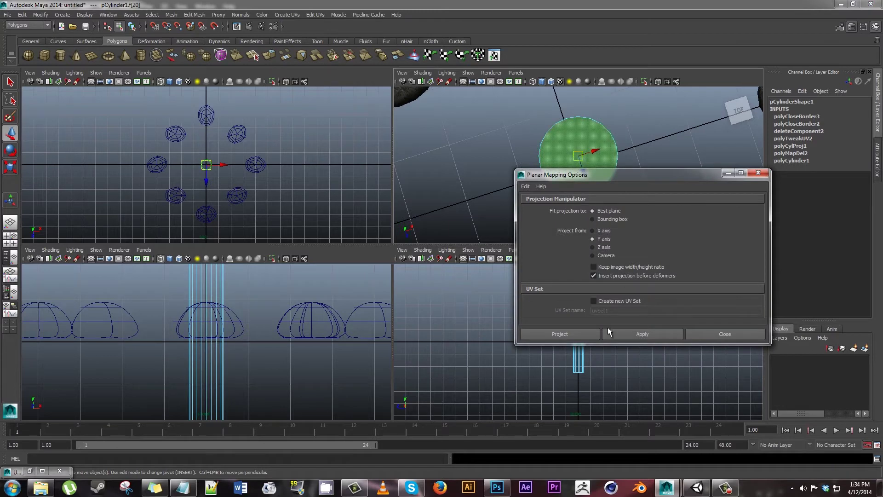
pyautogui.click(588, 334)
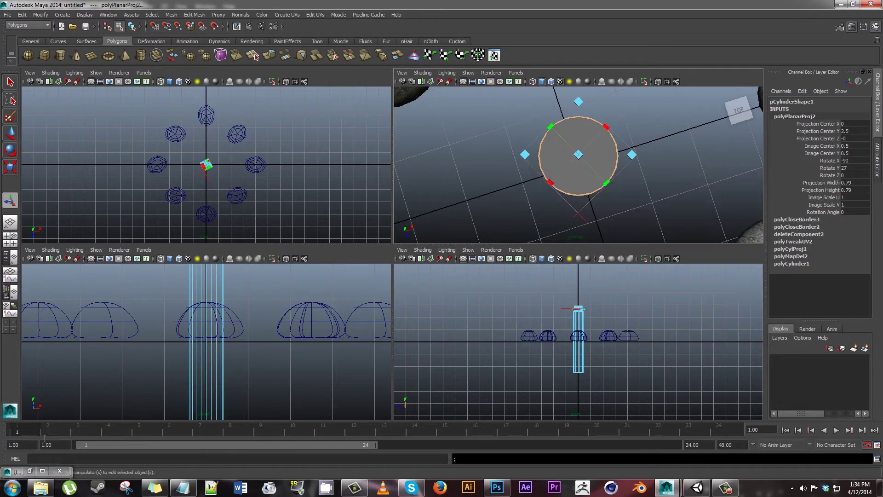
pyautogui.click(29, 471)
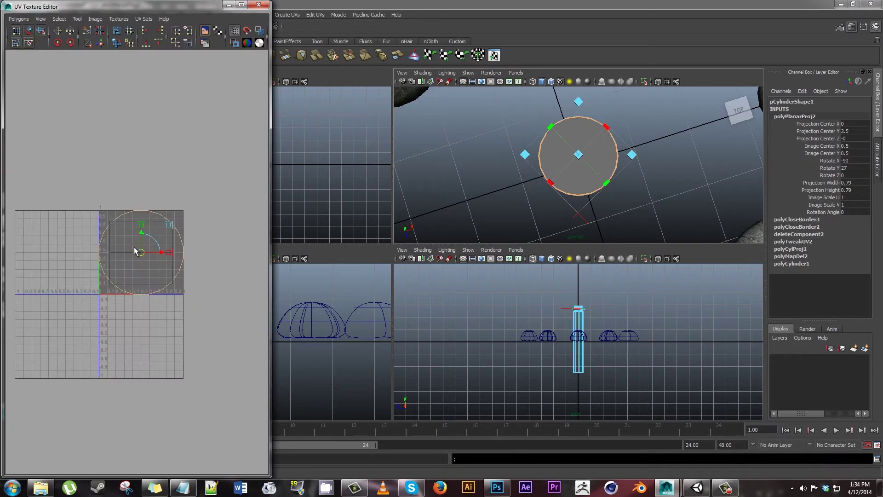
pyautogui.moveTo(180, 271); pyautogui.dragTo(225, 273, button='right')
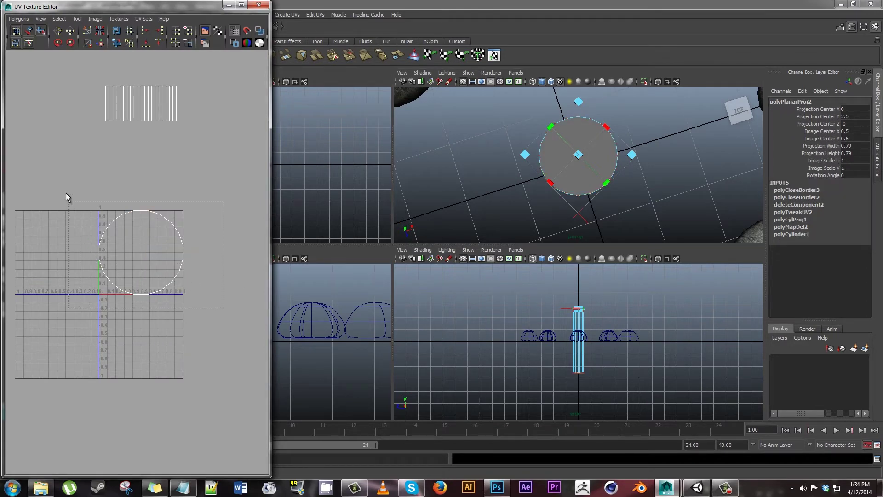
# - Move the top cap's circular UV shell up and left, outside the 0–1 square
pyautogui.moveTo(65, 192); pyautogui.dragTo(57, 183)
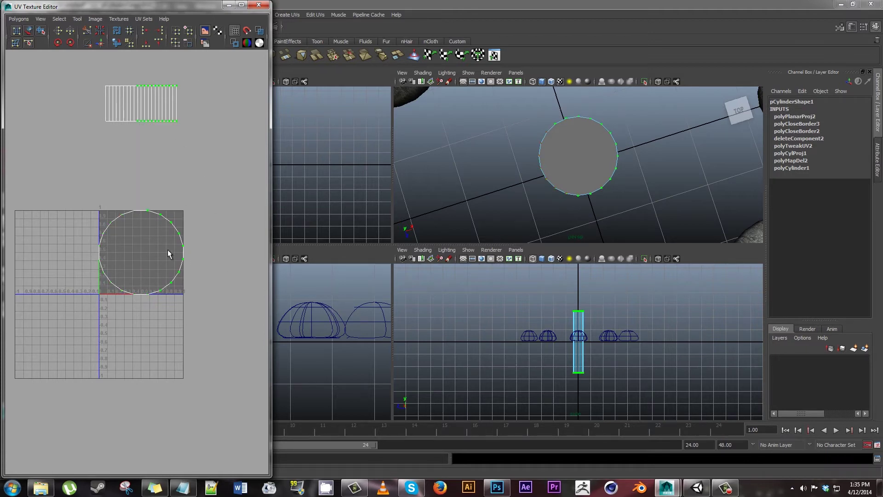
pyautogui.moveTo(150, 231); pyautogui.dragTo(150, 238, button='right')
pyautogui.press('w')
pyautogui.moveTo(143, 228); pyautogui.dragTo(138, 139)
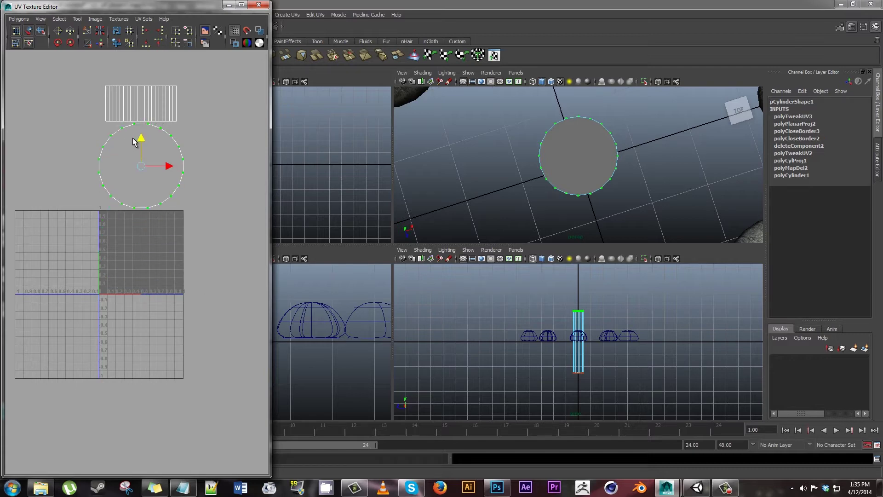
pyautogui.moveTo(132, 156); pyautogui.dragTo(82, 152)
pyautogui.click(636, 195)
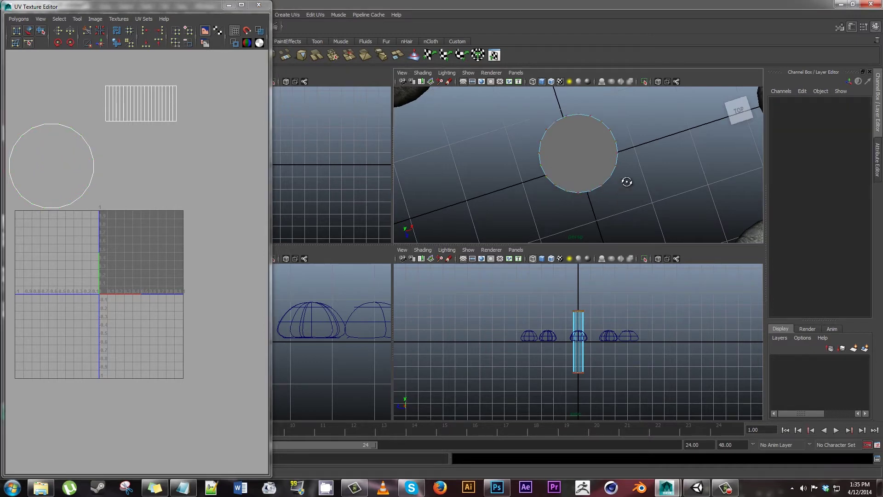
pyautogui.keyDown('alt'); pyautogui.moveTo(625, 181); pyautogui.dragTo(609, 80); pyautogui.keyUp('alt')
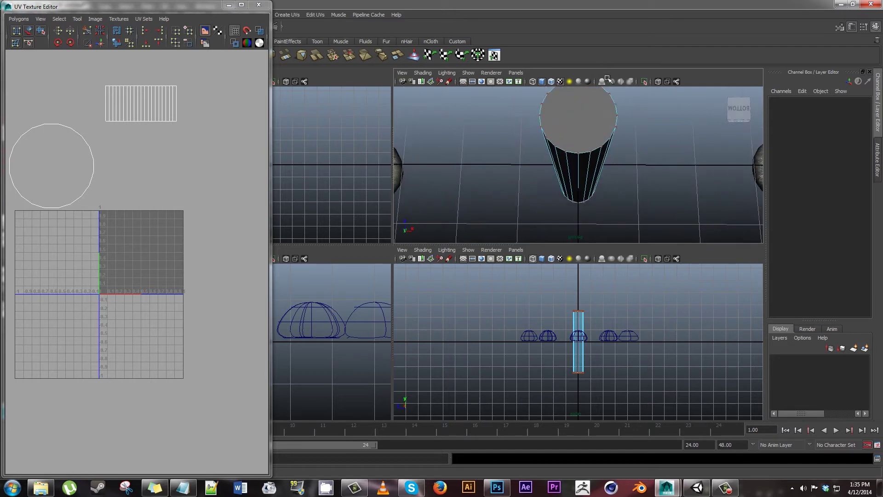
# - Select the cylinder's bottom cap face and apply Planar Mapping to it
pyautogui.moveTo(590, 111); pyautogui.dragTo(590, 136, button='right')
pyautogui.click(589, 134)
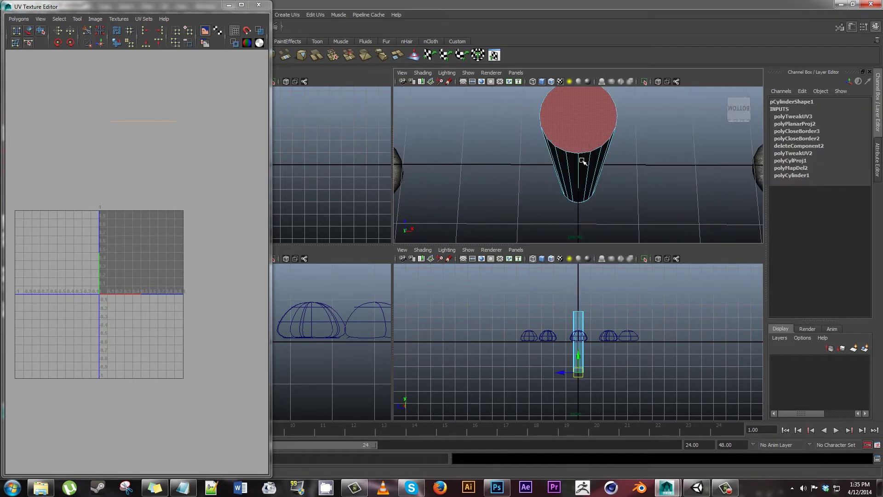
pyautogui.click(296, 14)
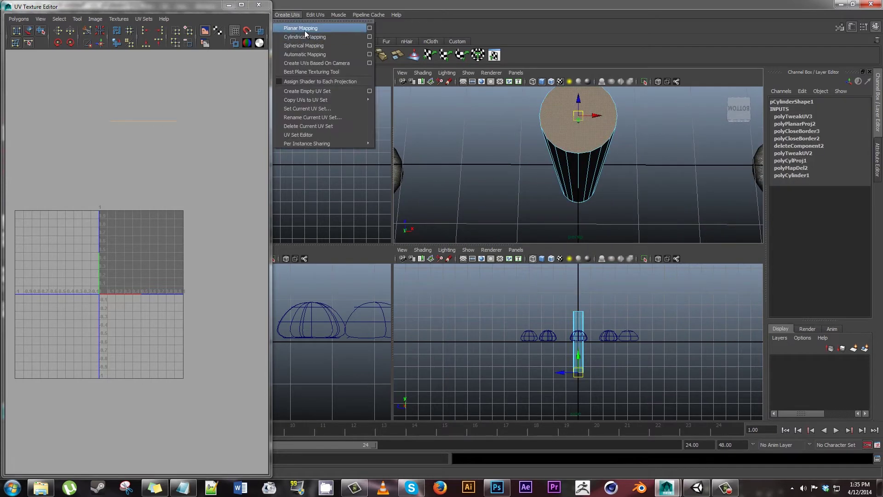
pyautogui.click(304, 33)
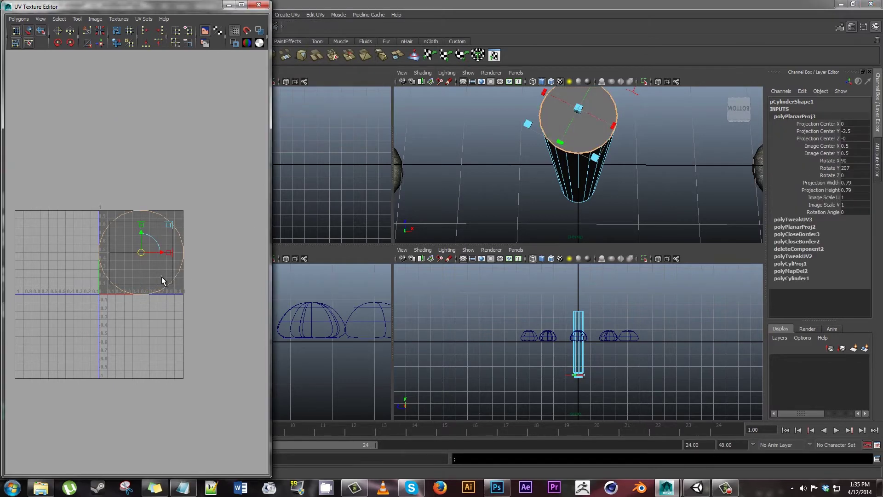
pyautogui.moveTo(162, 276); pyautogui.dragTo(204, 279, button='right')
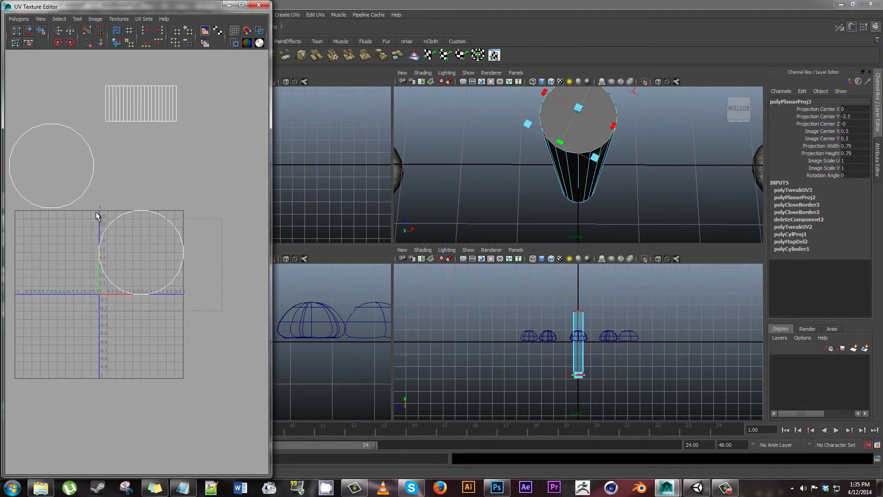
# - Move the bottom cap's UV circle up and line it up beside the top cap circle
pyautogui.moveTo(92, 199); pyautogui.dragTo(93, 200)
pyautogui.press('w')
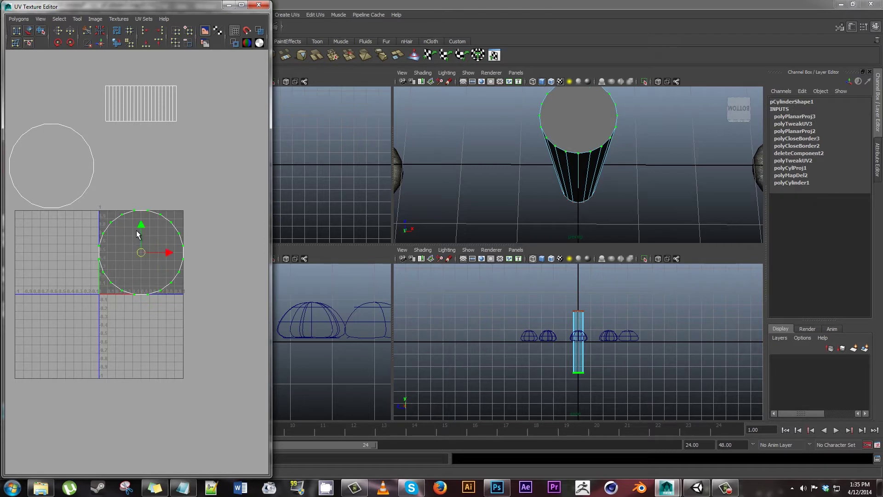
pyautogui.moveTo(141, 230); pyautogui.dragTo(151, 139)
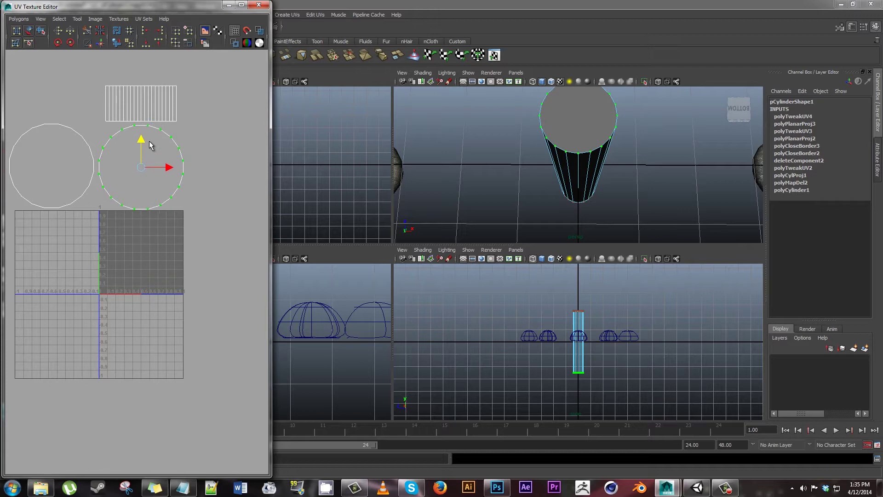
pyautogui.moveTo(95, 213); pyautogui.dragTo(7, 95)
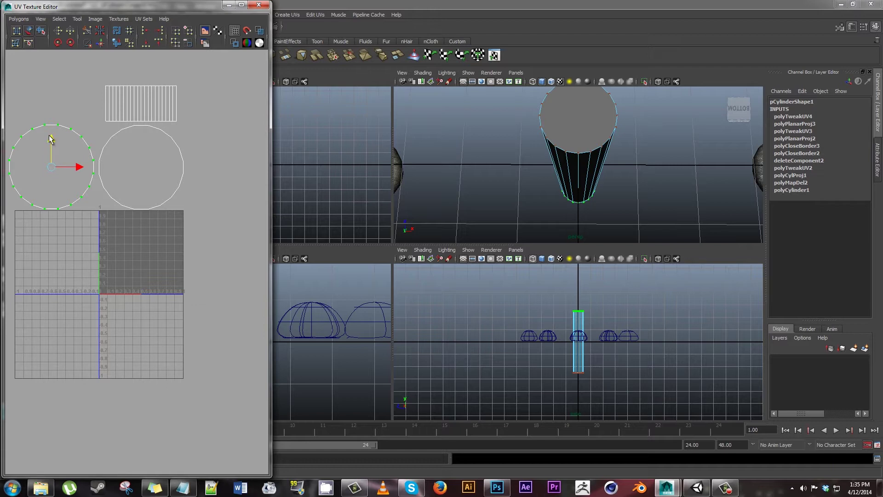
pyautogui.moveTo(49, 139); pyautogui.dragTo(51, 139)
# - Shrink both cap circles into the lower 0–1 square and move the bark strip above them
pyautogui.moveTo(216, 224); pyautogui.dragTo(44, 154)
pyautogui.moveTo(6, 123); pyautogui.dragTo(7, 124)
pyautogui.press('r')
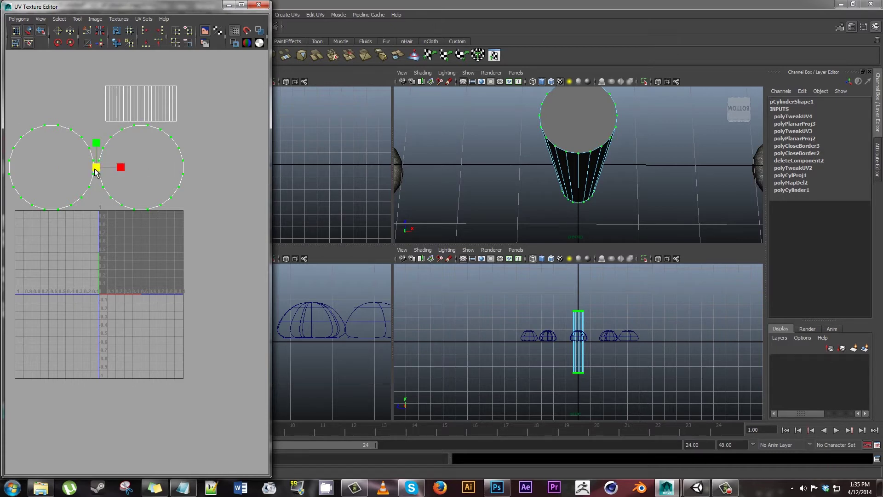
pyautogui.moveTo(95, 169); pyautogui.dragTo(91, 187)
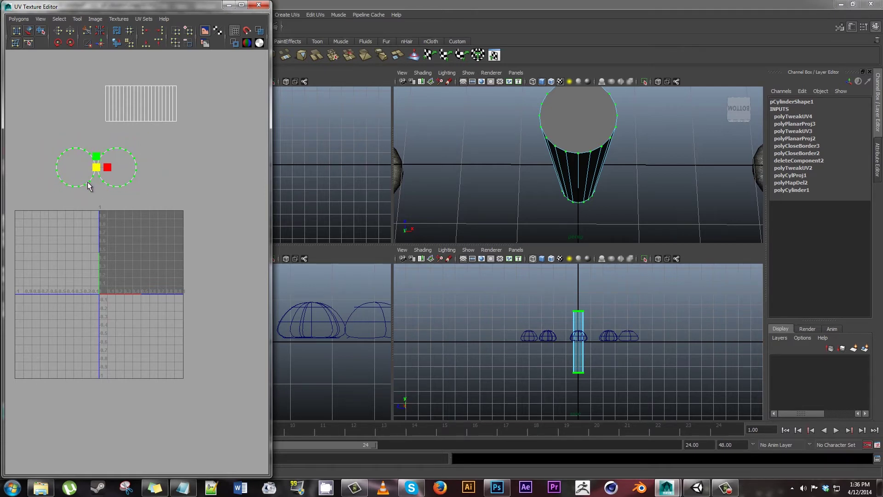
pyautogui.press('w')
pyautogui.moveTo(108, 193); pyautogui.dragTo(121, 260, button='middle')
pyautogui.moveTo(124, 273); pyautogui.dragTo(170, 270)
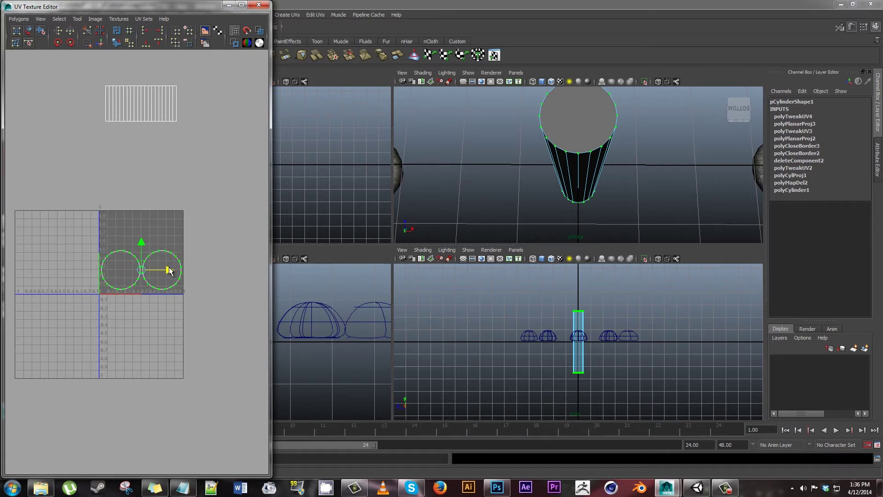
pyautogui.moveTo(92, 80); pyautogui.dragTo(227, 124)
pyautogui.moveTo(147, 150); pyautogui.dragTo(153, 204, button='middle')
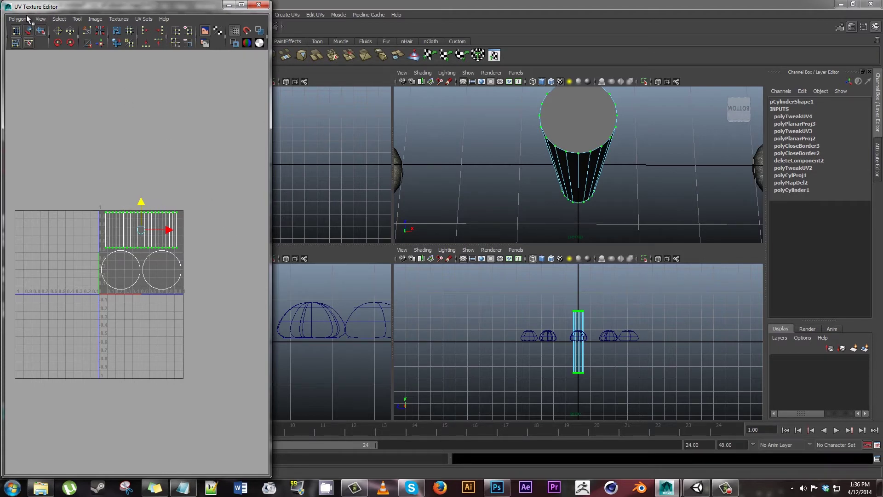
# - Set the UV snapshot file name to NEW Log UV in the CampFire TUT folder
pyautogui.click(162, 165)
pyautogui.click(27, 22)
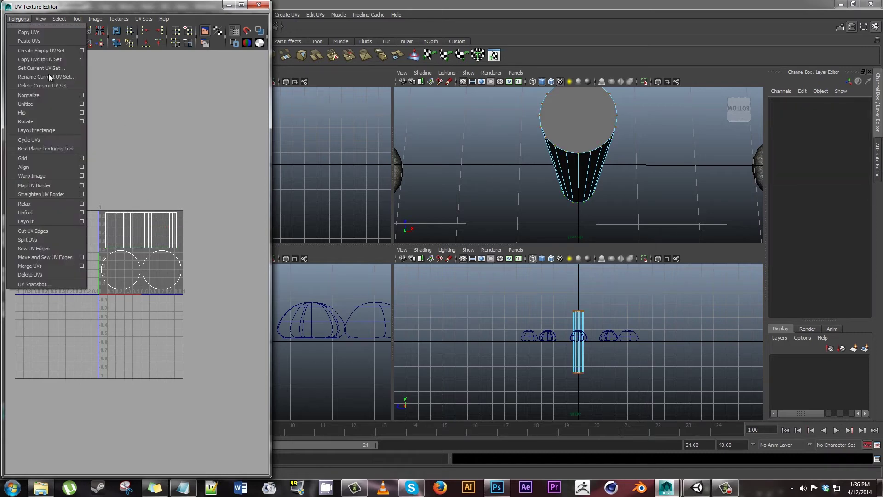
pyautogui.click(31, 289)
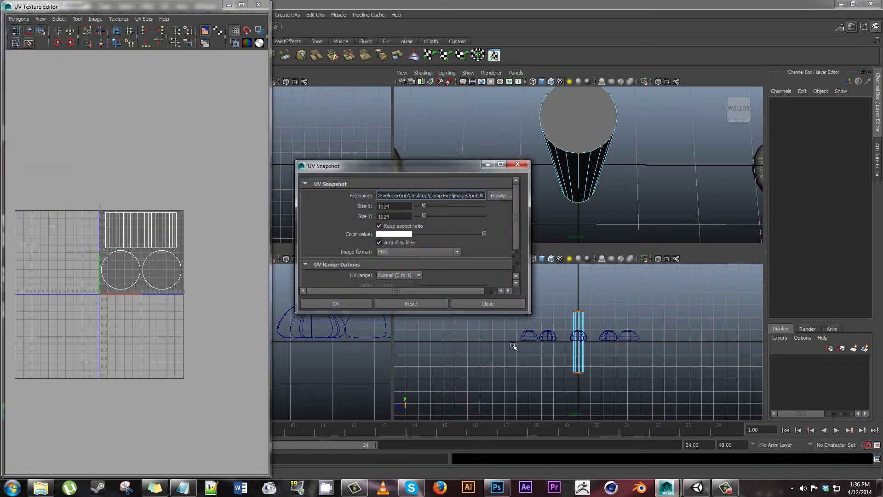
pyautogui.click(499, 195)
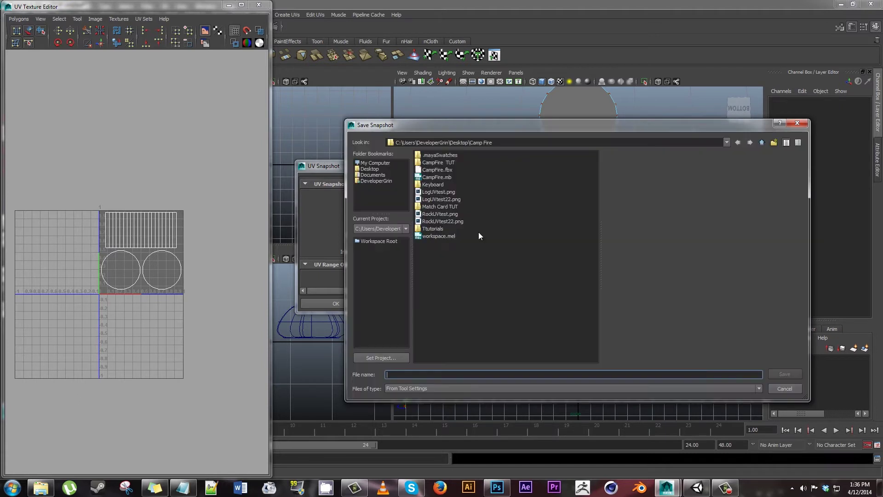
pyautogui.doubleClick(440, 164)
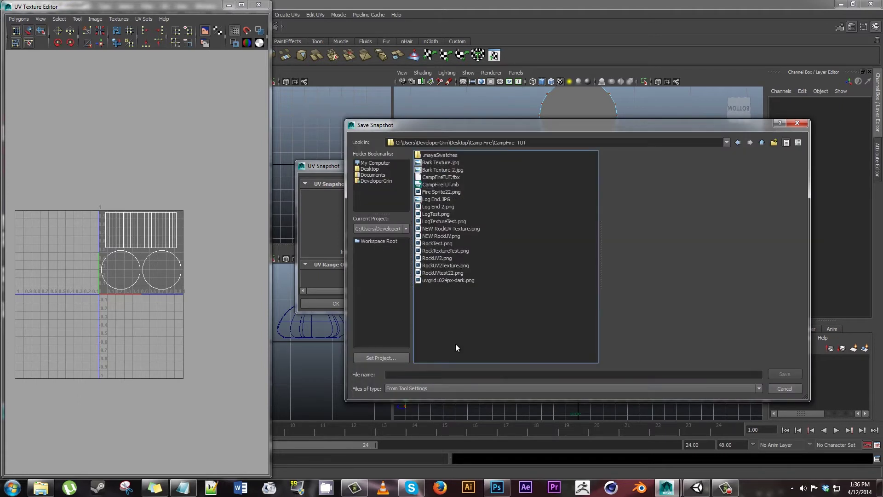
pyautogui.click(429, 375)
pyautogui.write('NE')
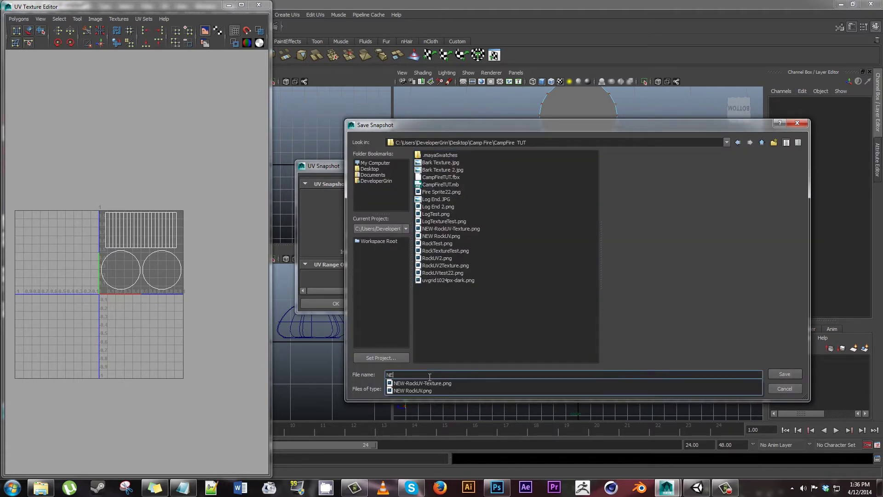
pyautogui.write('W Log UV')
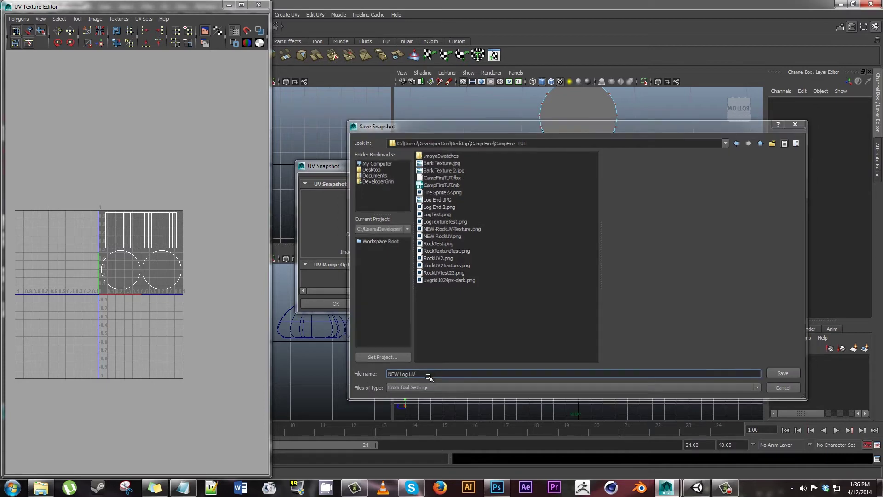
pyautogui.press('Return')
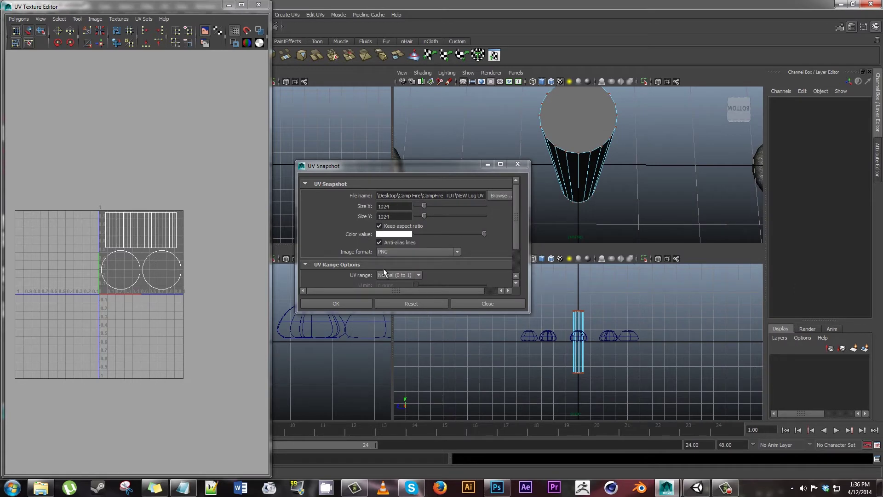
# - Select the log cylinder in object mode and export the 1024×1024 PNG UV snapshot
pyautogui.click(355, 303)
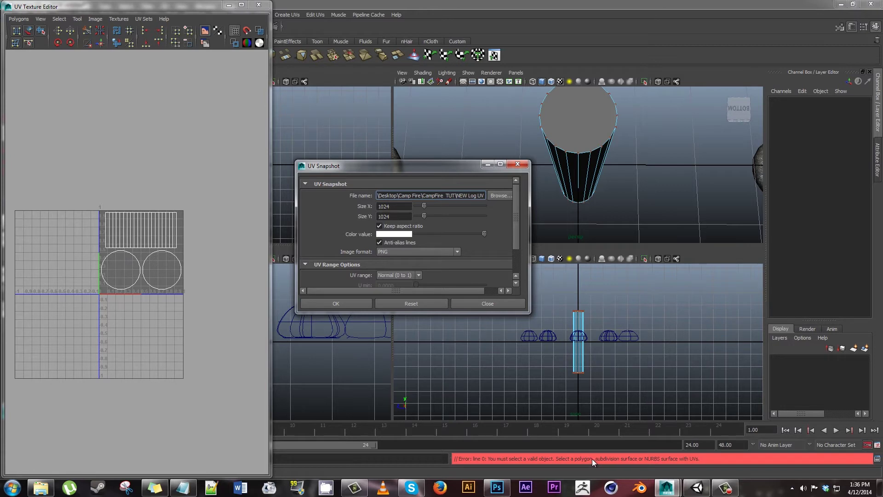
pyautogui.rightClick(575, 127)
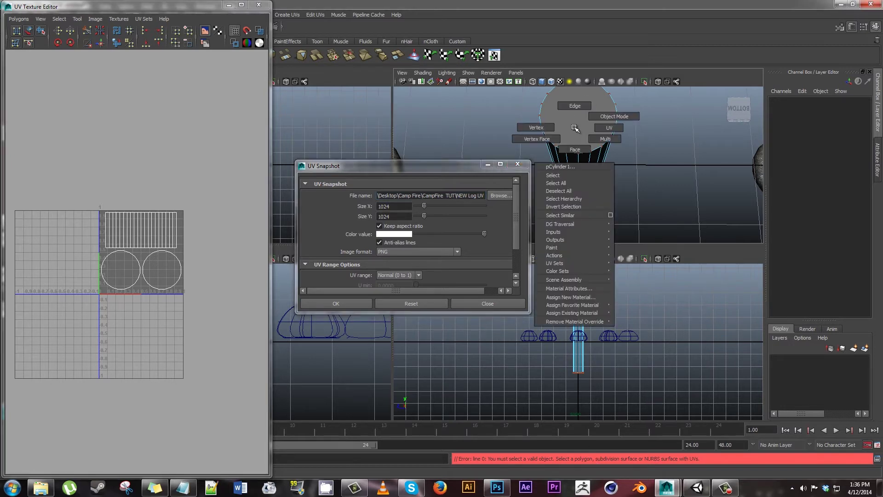
pyautogui.moveTo(575, 127); pyautogui.dragTo(580, 126, button='right')
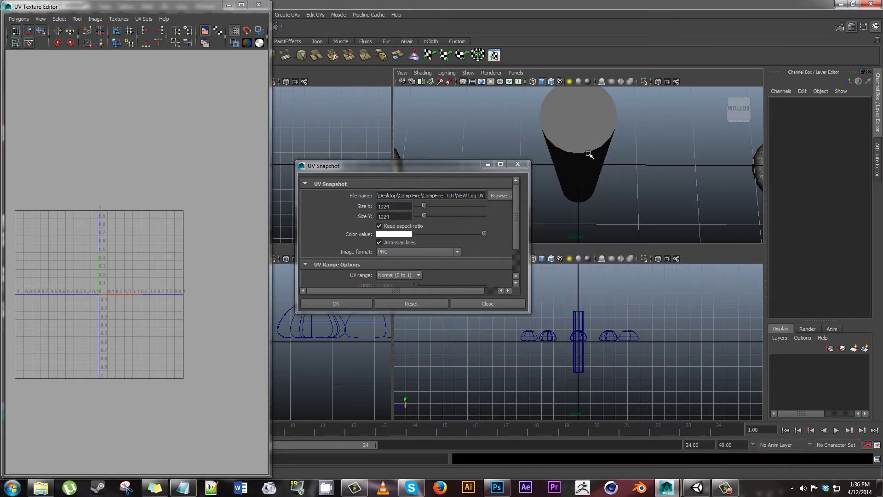
pyautogui.click(582, 167)
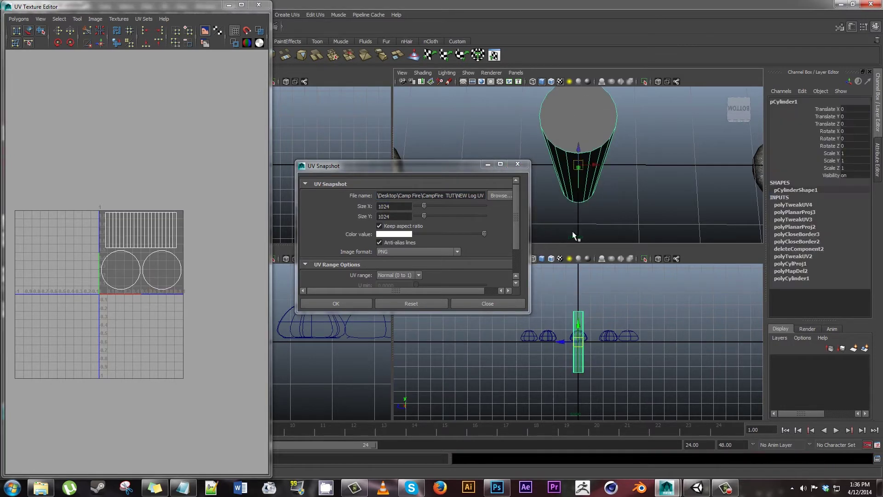
pyautogui.click(346, 303)
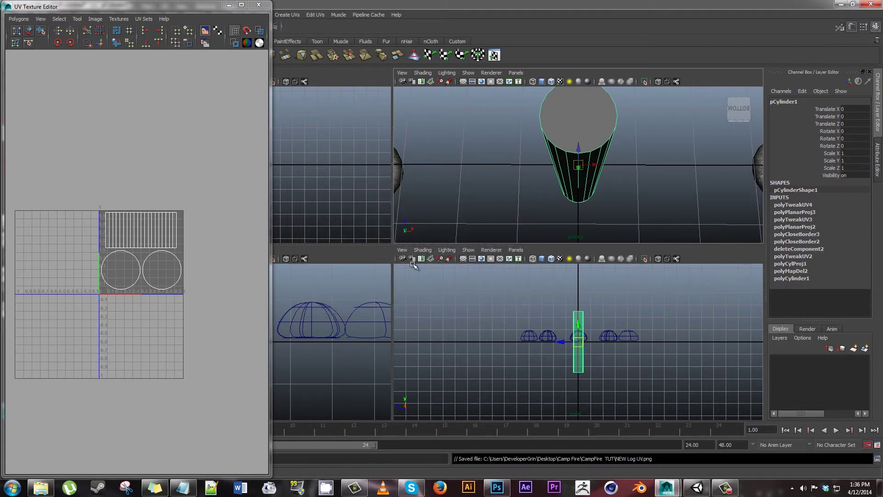
# - Open NEW Log UV.png in Photoshop by dragging it in from the CampFire TUT folder
pyautogui.click(497, 487)
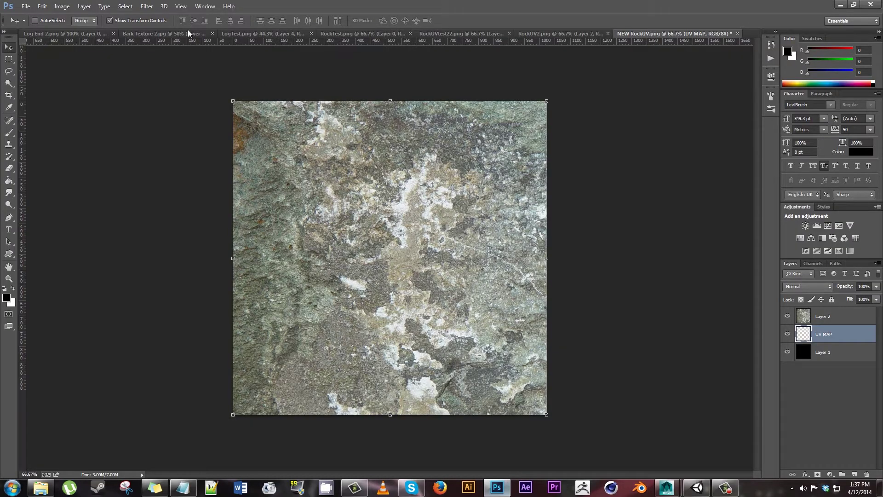
pyautogui.click(46, 487)
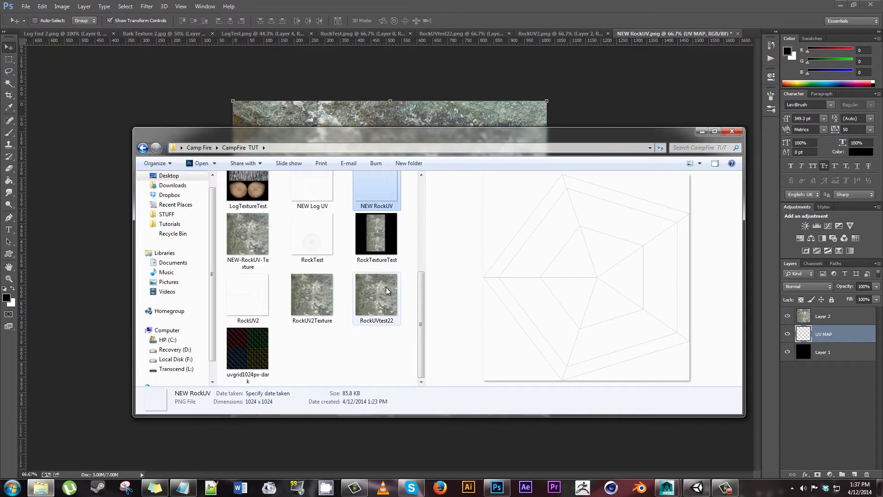
pyautogui.moveTo(312, 189); pyautogui.dragTo(773, 35)
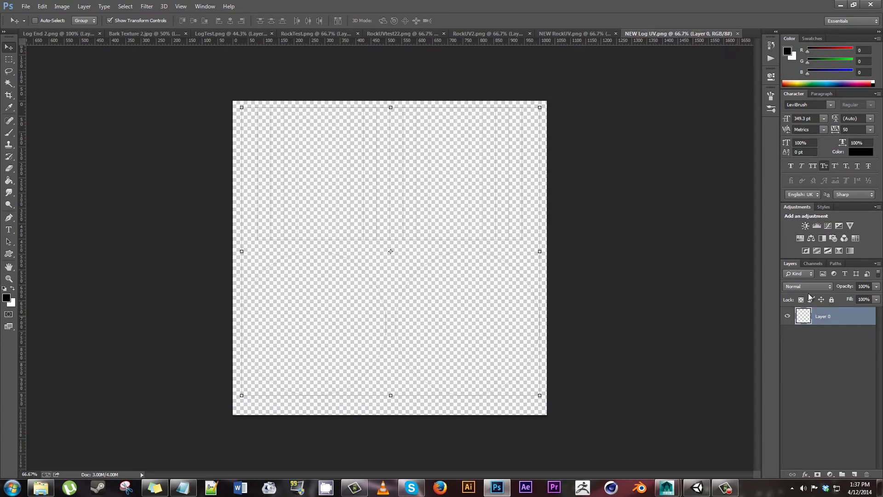
# - Add Layer 1 beneath the UV layer and fill it solid black
pyautogui.hotkey('ctrl', 'shift', 'n')
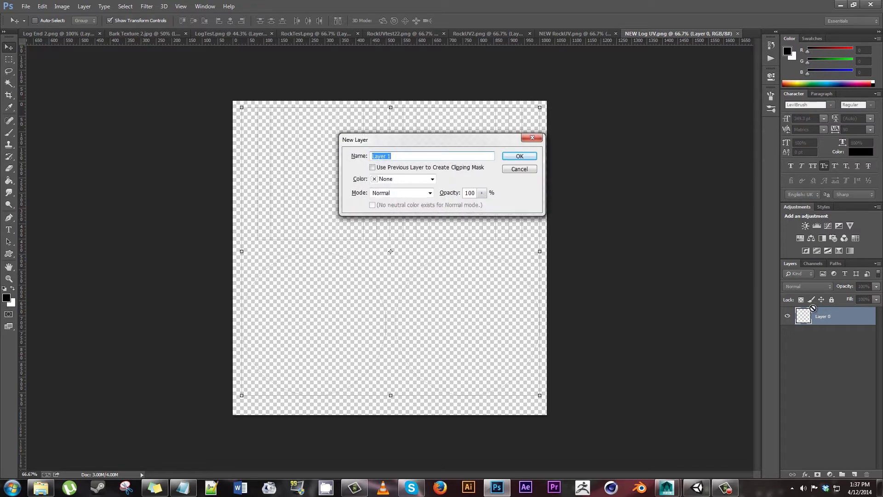
pyautogui.press('Return')
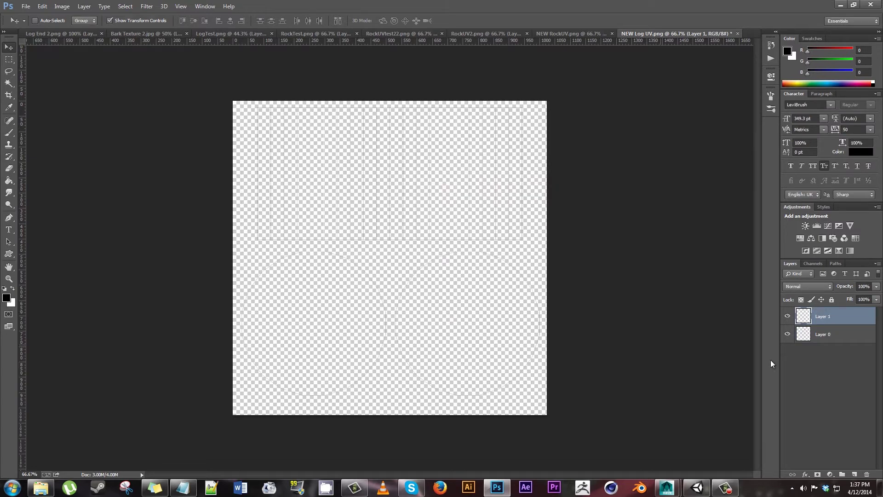
pyautogui.moveTo(861, 317); pyautogui.dragTo(855, 363)
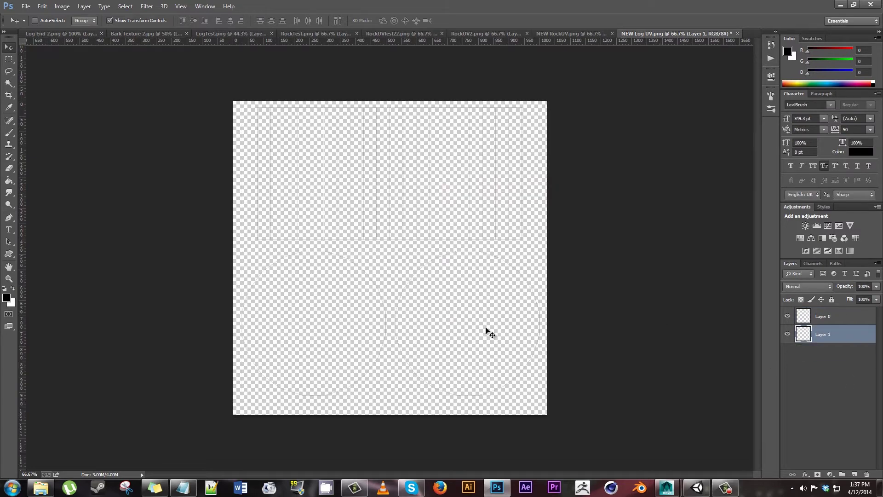
pyautogui.click(9, 180)
pyautogui.click(320, 227)
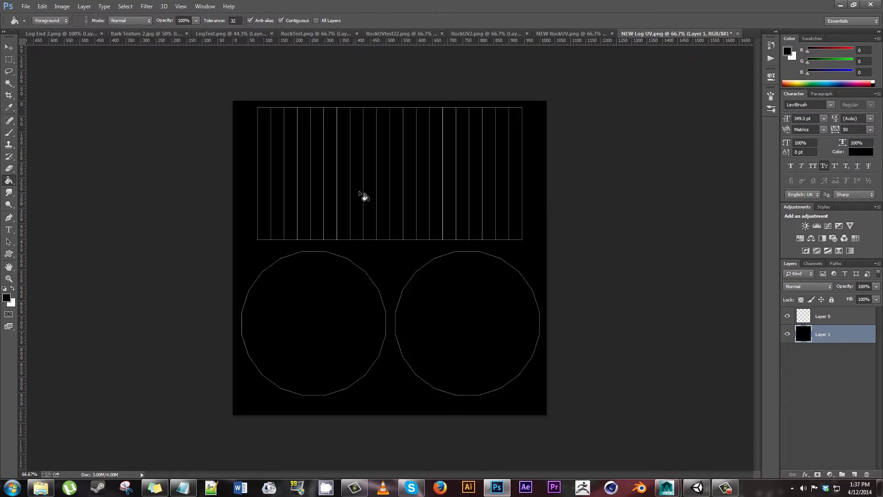
pyautogui.click(9, 47)
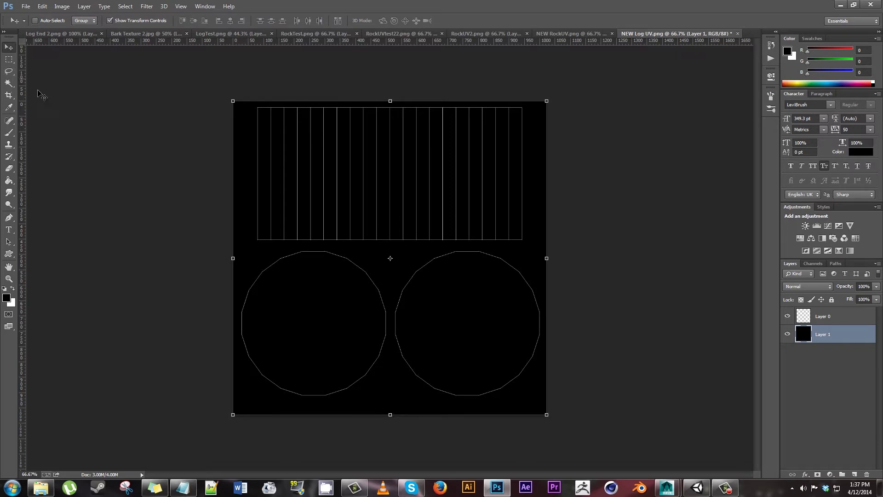
# - Bring the Log End 2.png slice into NEW Log UV as a layer, scaled to about 75%
pyautogui.click(128, 33)
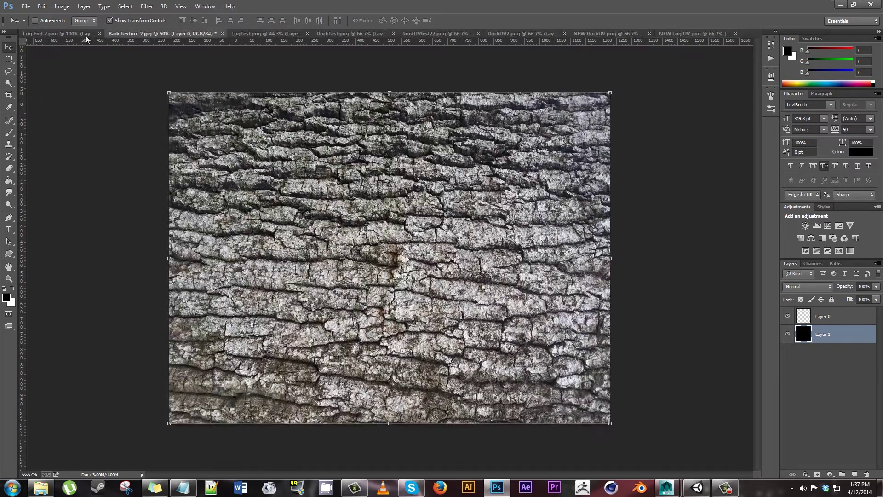
pyautogui.click(78, 32)
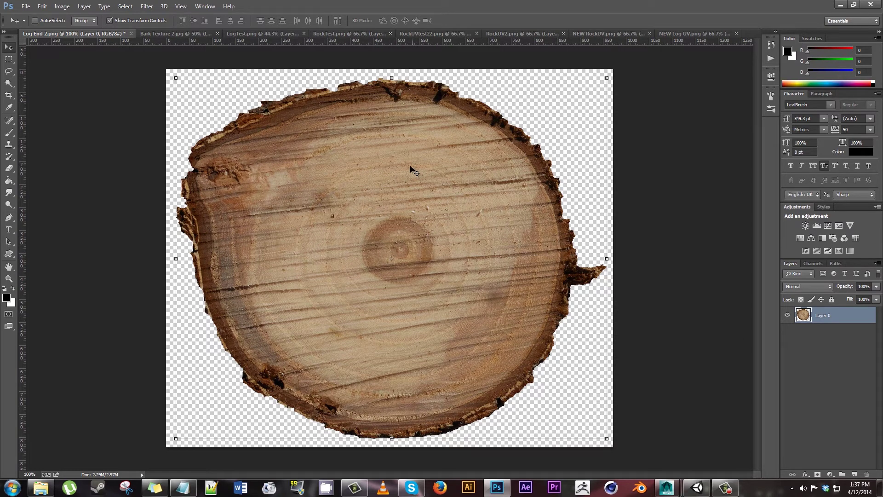
pyautogui.hotkey('ctrl', 'z')
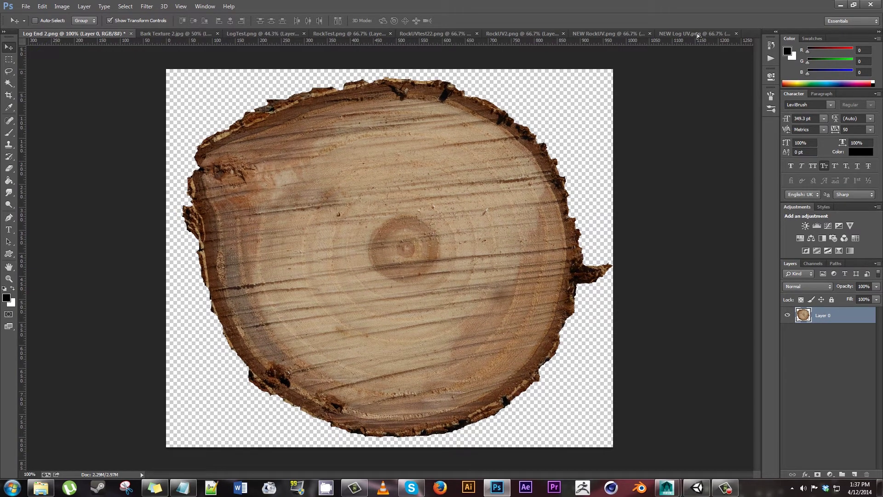
pyautogui.click(698, 35)
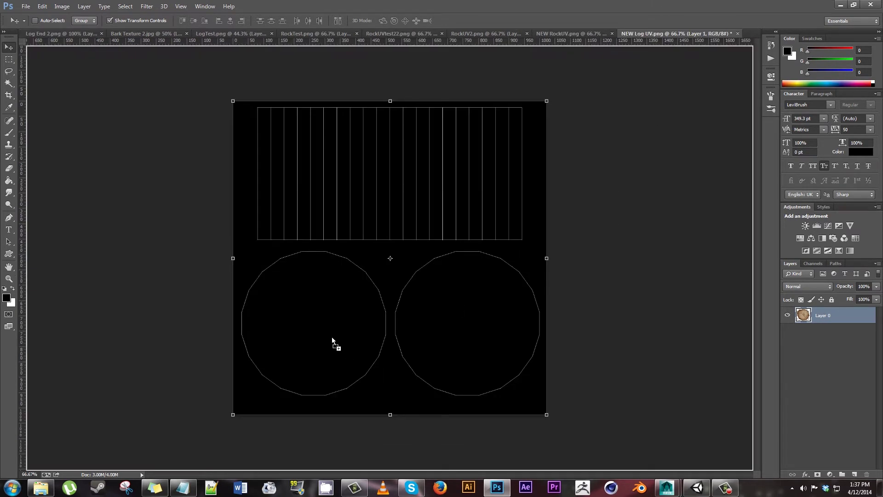
pyautogui.moveTo(332, 337); pyautogui.dragTo(332, 338)
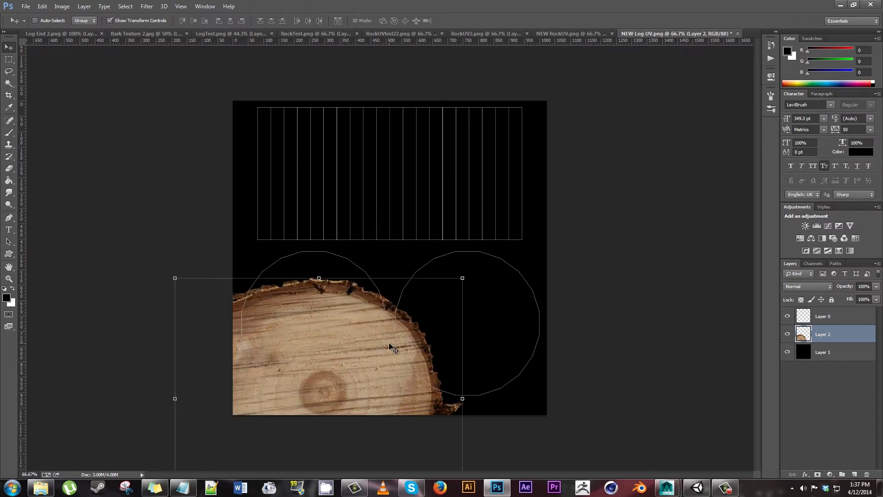
pyautogui.moveTo(391, 346); pyautogui.dragTo(449, 254)
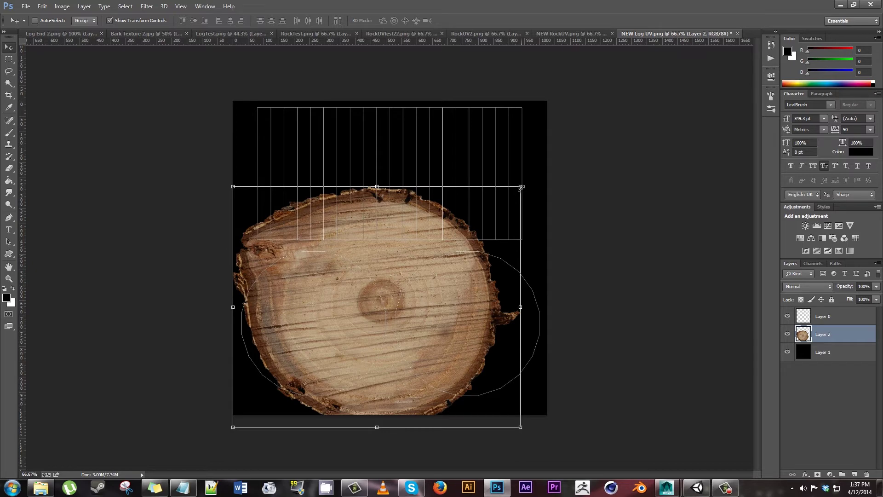
pyautogui.moveTo(521, 188); pyautogui.dragTo(414, 312)
pyautogui.press('Return')
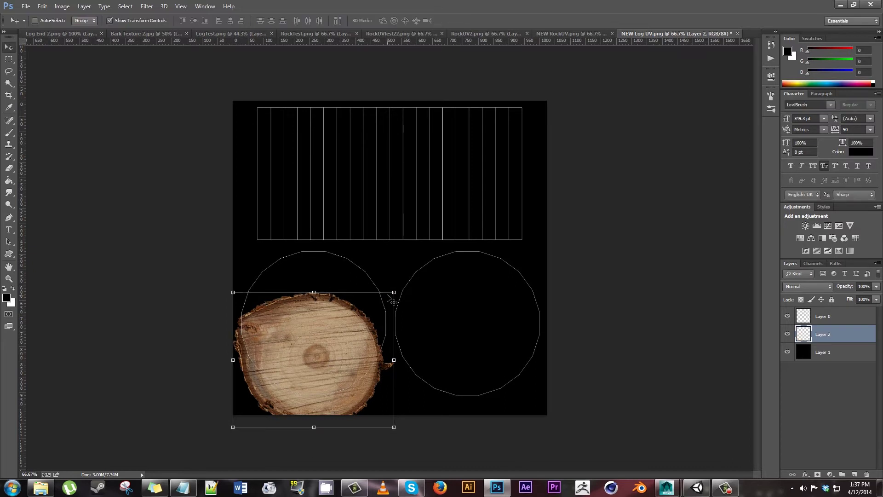
# - Fit the log slice over the left circle, then drag a copy to the right circle
pyautogui.moveTo(340, 330); pyautogui.dragTo(330, 289)
pyautogui.hotkey('ctrl', 't')
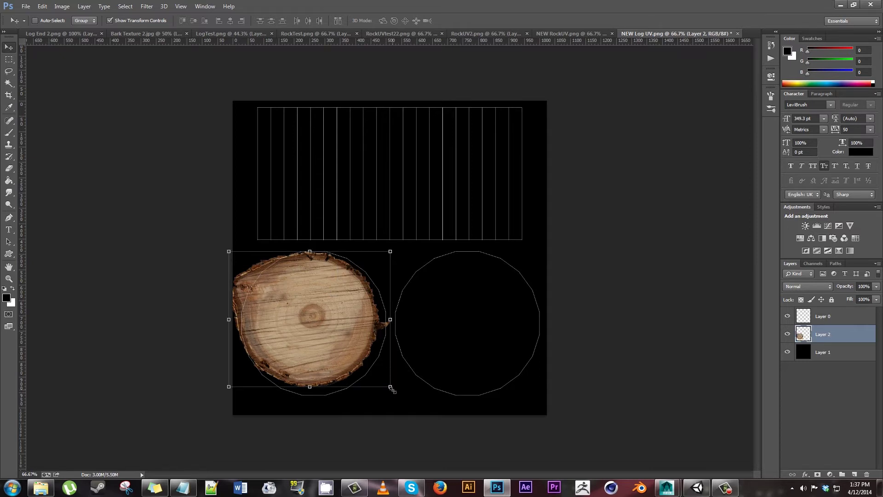
pyautogui.moveTo(390, 387); pyautogui.dragTo(406, 400)
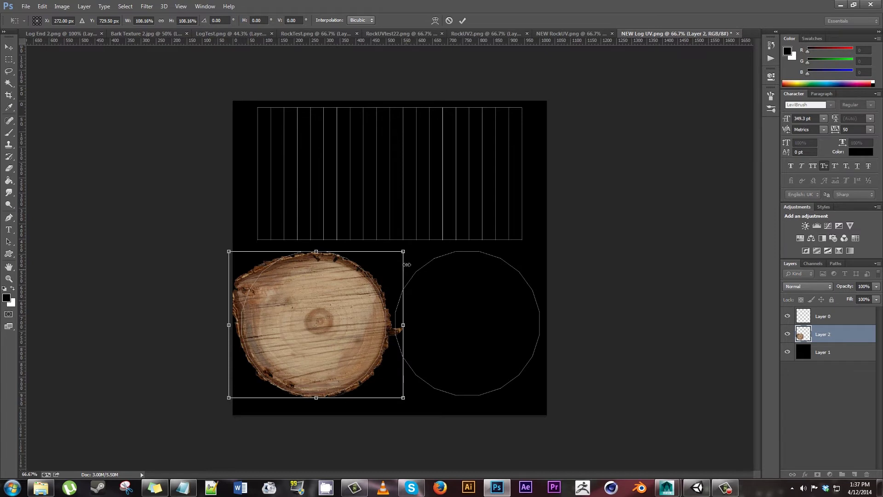
pyautogui.moveTo(403, 251); pyautogui.dragTo(406, 248)
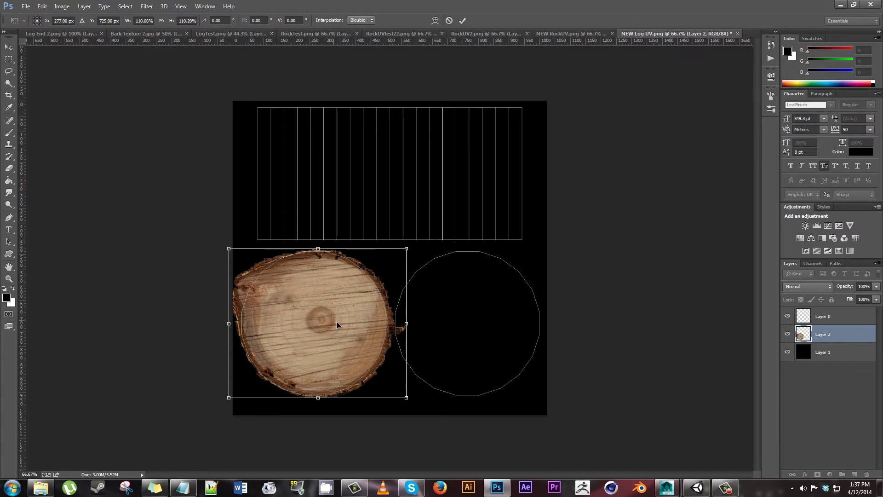
pyautogui.press('Left')
pyautogui.press('Left')
pyautogui.press('Left')
pyautogui.press('Left')
pyautogui.press('Left')
pyautogui.press('Left')
pyautogui.press('Left')
pyautogui.press('Left')
pyautogui.press('Left')
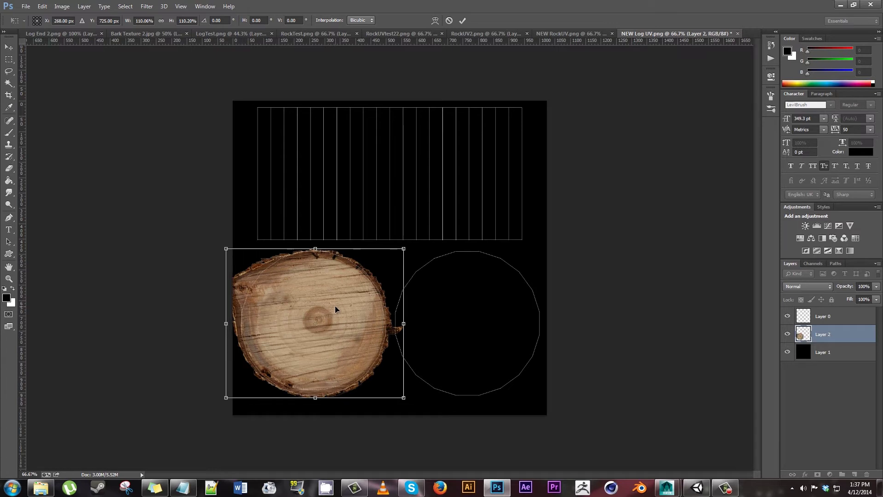
pyautogui.press('Up')
pyautogui.press('Up')
pyautogui.press('Up')
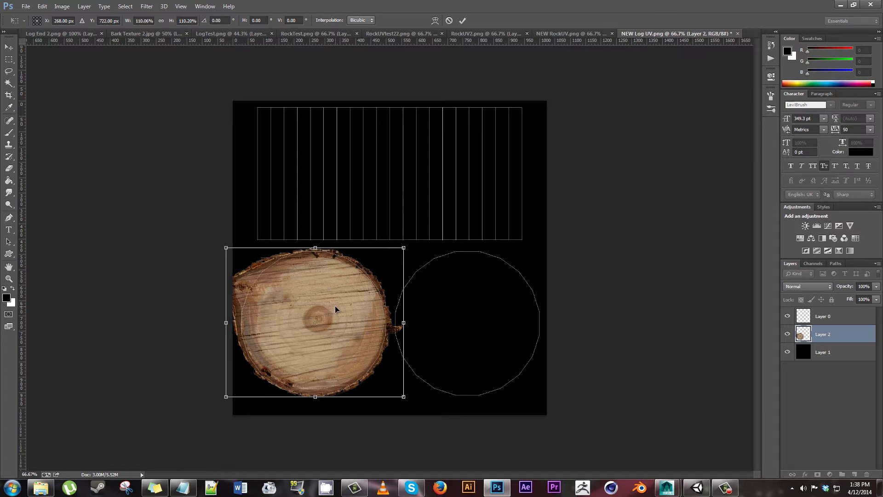
pyautogui.press('Left')
pyautogui.press('Return')
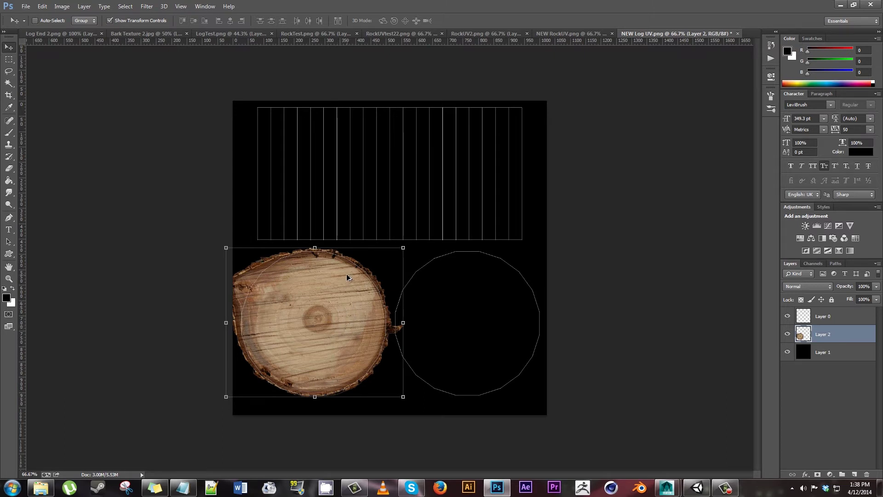
pyautogui.keyDown('alt'); pyautogui.moveTo(346, 274); pyautogui.dragTo(502, 277); pyautogui.keyUp('alt')
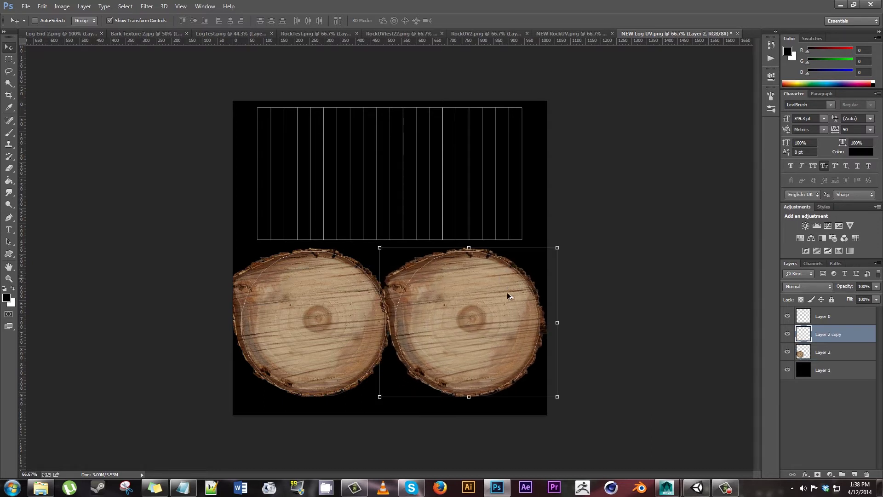
# - Flip the copied log slice horizontally with Free Transform so it mirrors the original
pyautogui.click(559, 248)
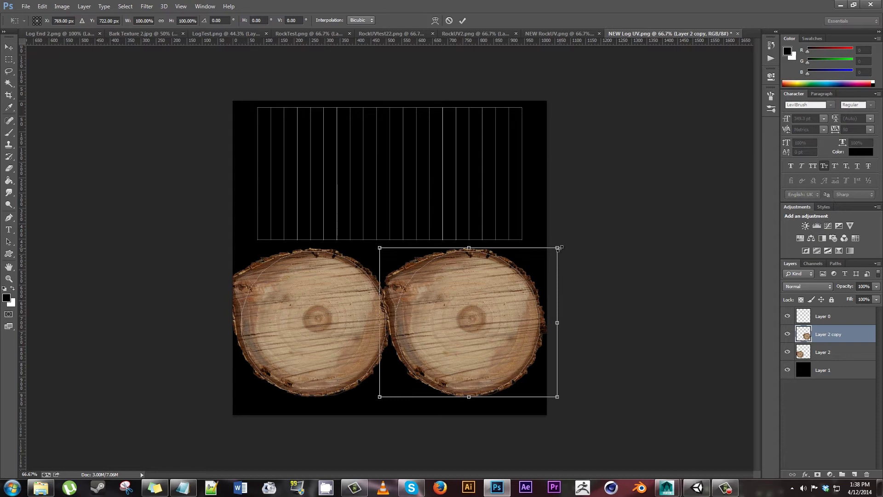
pyautogui.rightClick(495, 295)
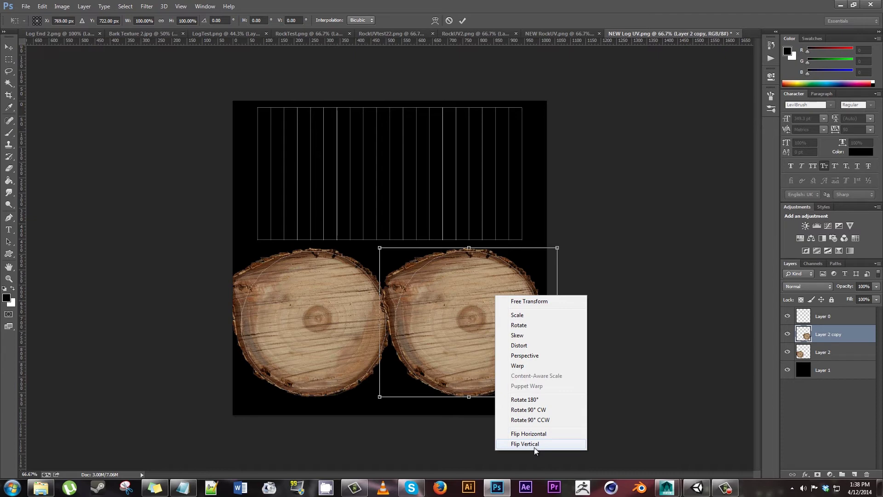
pyautogui.click(529, 434)
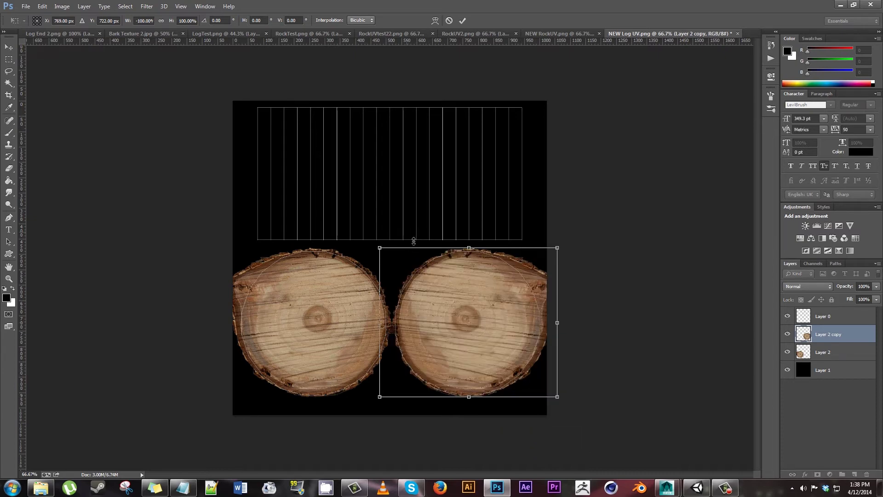
pyautogui.press('Return')
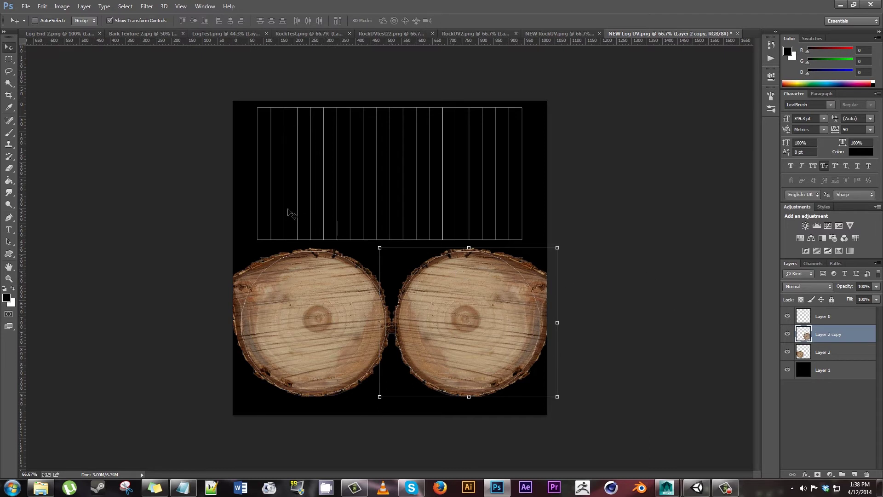
pyautogui.click(9, 168)
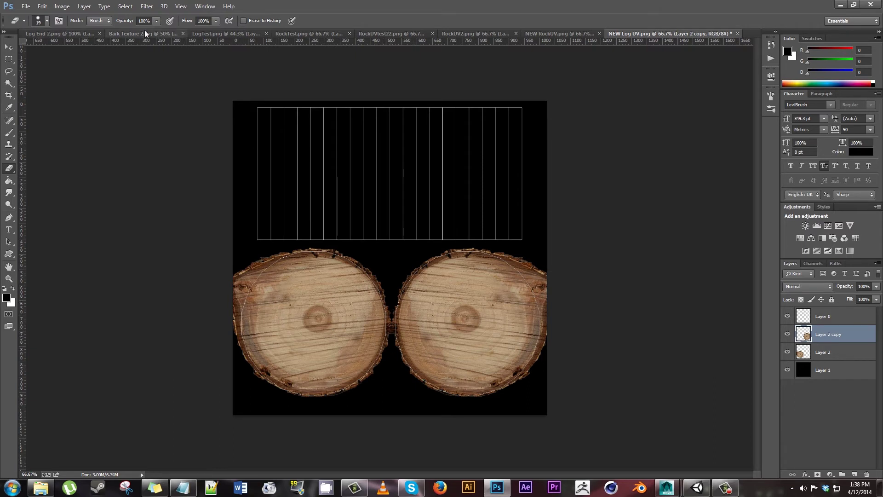
# - Scale the Bark Texture 2 layer to about 34% and place it on the canvas's right edge
pyautogui.press('v')
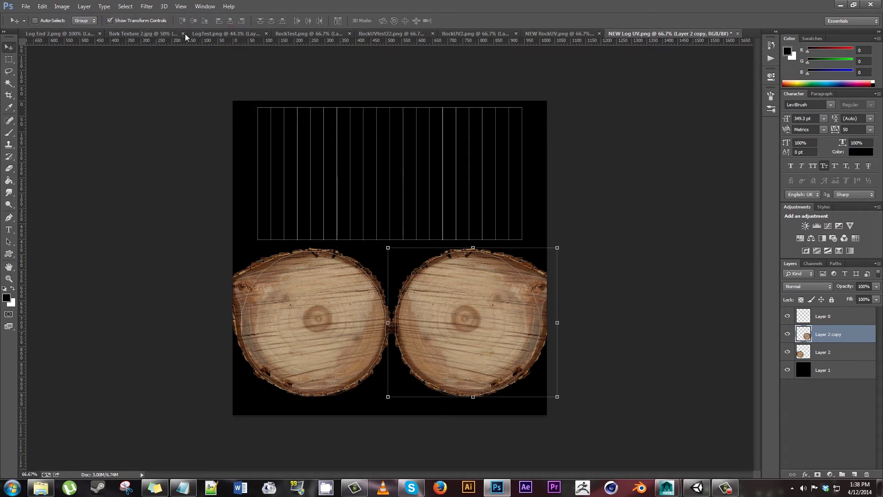
pyautogui.click(155, 36)
pyautogui.moveTo(450, 168); pyautogui.dragTo(454, 125)
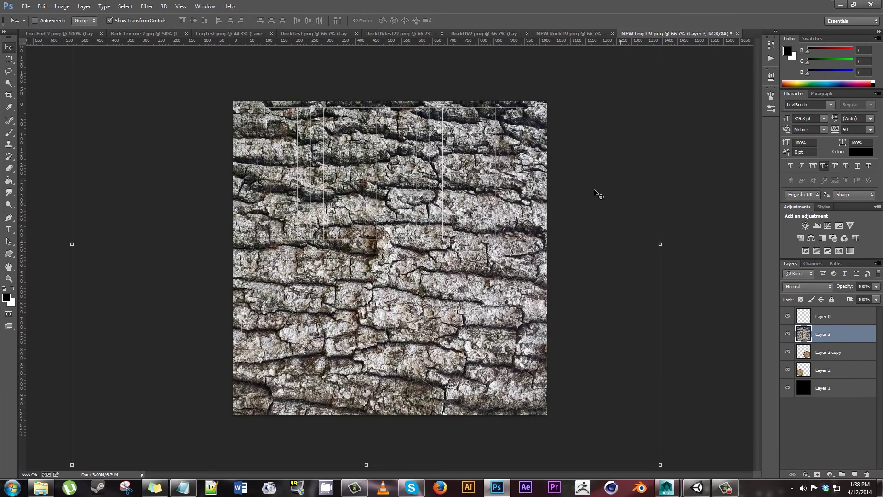
pyautogui.keyDown('alt'); pyautogui.scroll(-2, 597, 193); pyautogui.keyUp('alt')
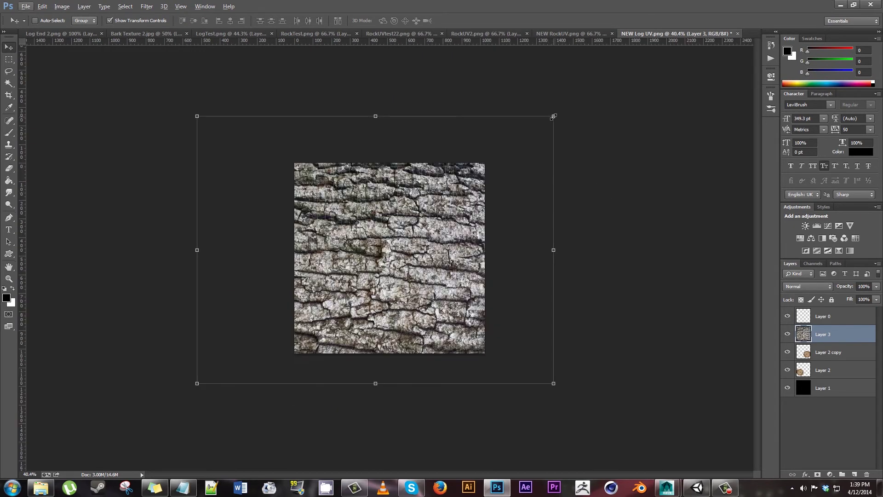
pyautogui.keyDown('shift'); pyautogui.moveTo(554, 117); pyautogui.dragTo(300, 268); pyautogui.keyUp('shift')
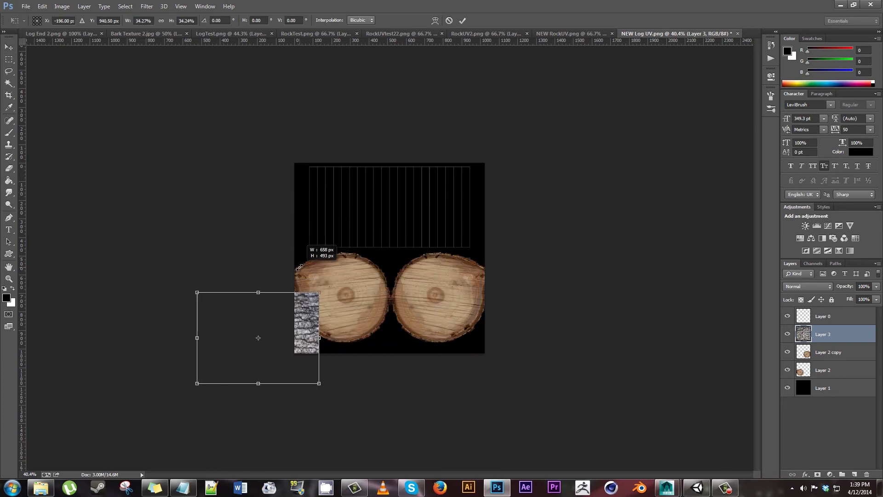
pyautogui.moveTo(296, 309); pyautogui.dragTo(398, 179)
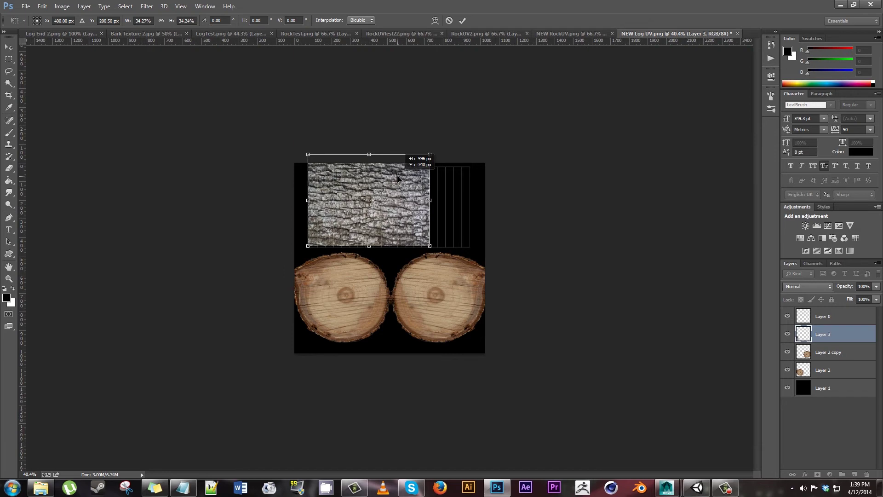
pyautogui.moveTo(484, 179); pyautogui.dragTo(587, 184)
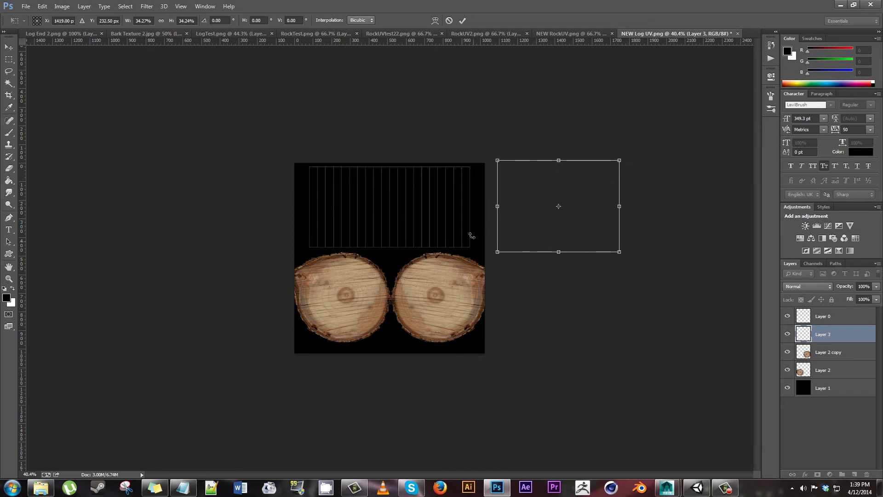
pyautogui.moveTo(536, 180); pyautogui.dragTo(485, 192)
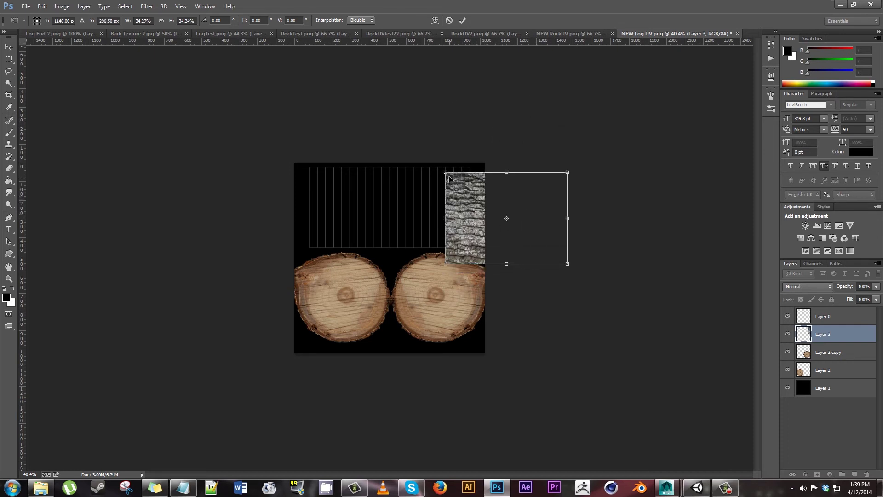
# - Rotate the bark 90° clockwise and enlarge it to fill the strip above the left log end
pyautogui.rightClick(470, 200)
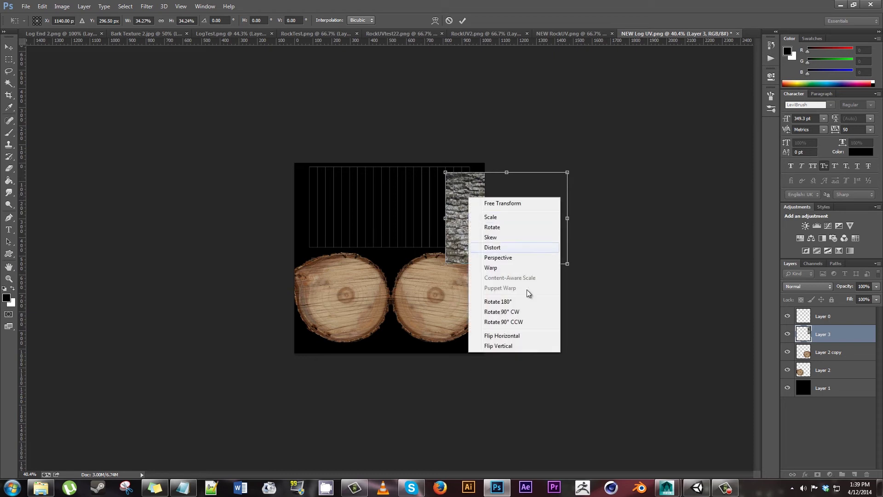
pyautogui.click(529, 313)
pyautogui.moveTo(502, 241); pyautogui.dragTo(358, 210)
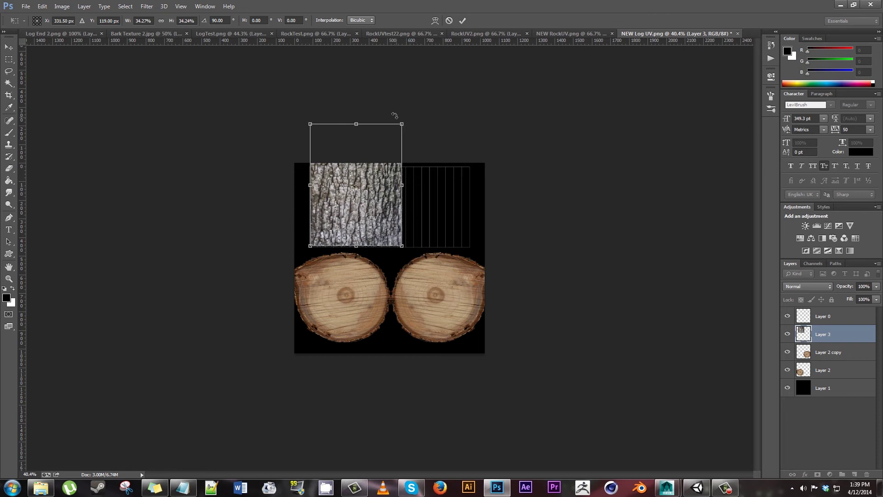
pyautogui.moveTo(402, 123); pyautogui.dragTo(427, 150)
pyautogui.press('Return')
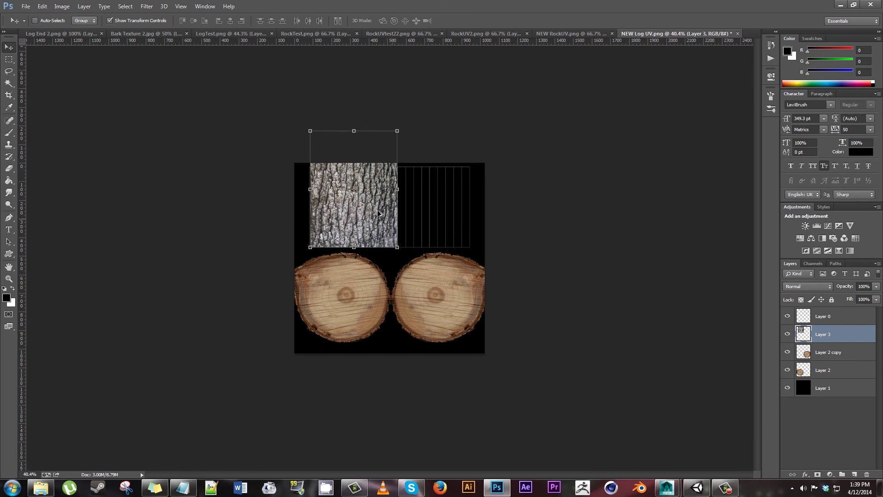
# - Alt-drag a bark copy beside the original and flip it horizontally
pyautogui.press('alt')
pyautogui.press('alt')
pyautogui.keyDown('alt'); pyautogui.moveTo(409, 219); pyautogui.dragTo(466, 210); pyautogui.keyUp('alt')
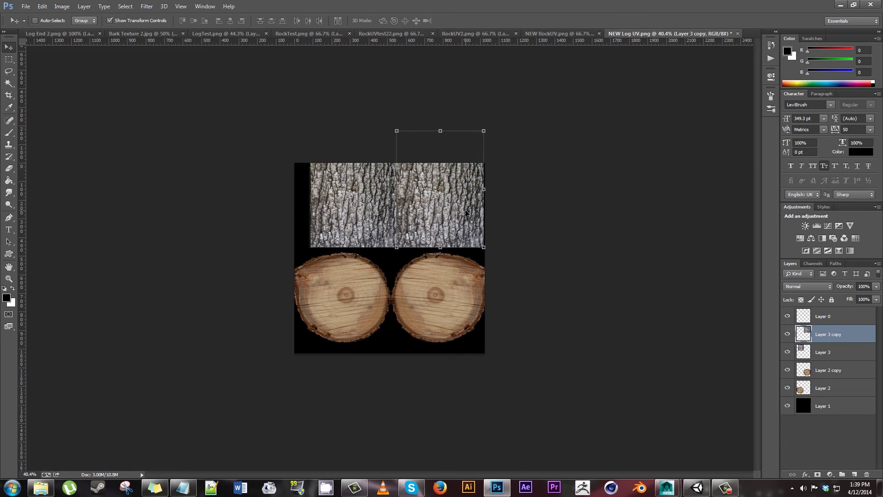
pyautogui.click(484, 247)
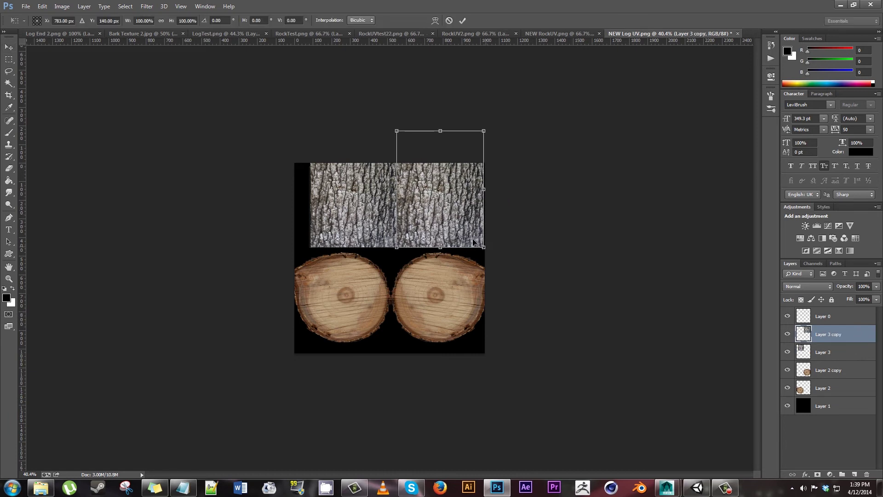
pyautogui.rightClick(457, 227)
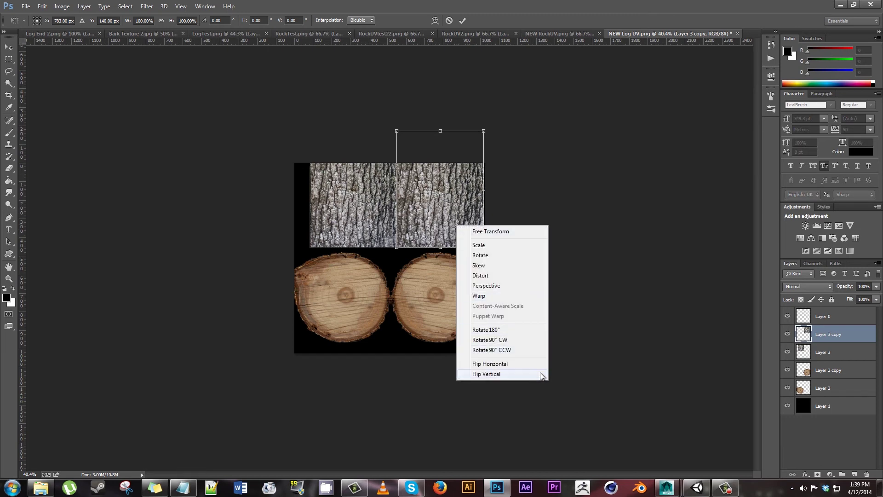
pyautogui.click(523, 365)
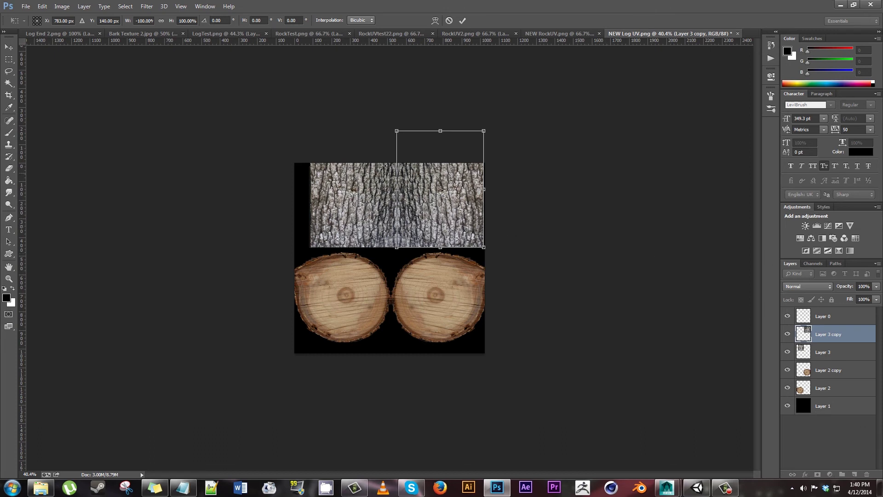
pyautogui.press('ctrl')
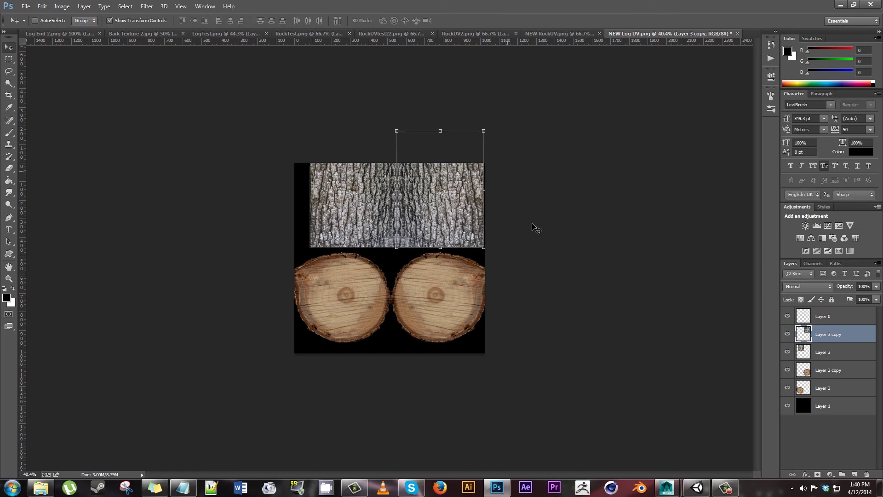
pyautogui.click(838, 353)
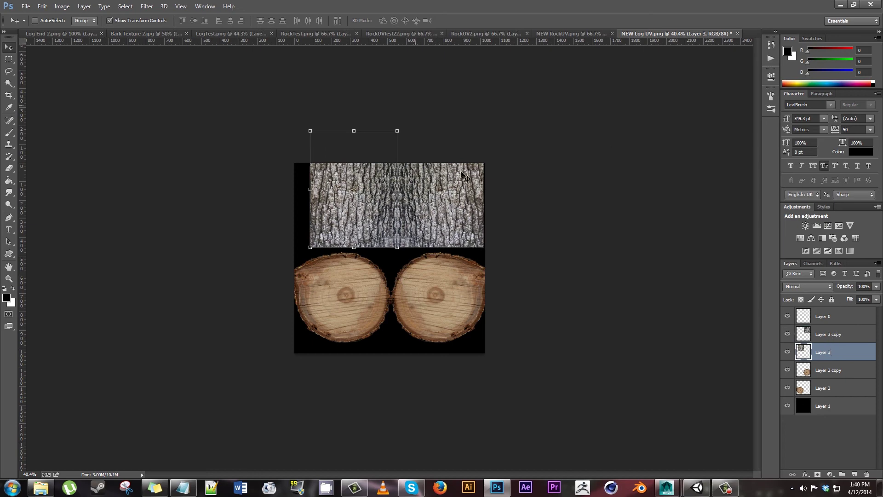
# - Nudge Layer 3 and Layer 3 copy about 2 px left
pyautogui.keyDown('alt'); pyautogui.scroll(5, 300, 228); pyautogui.keyUp('alt')
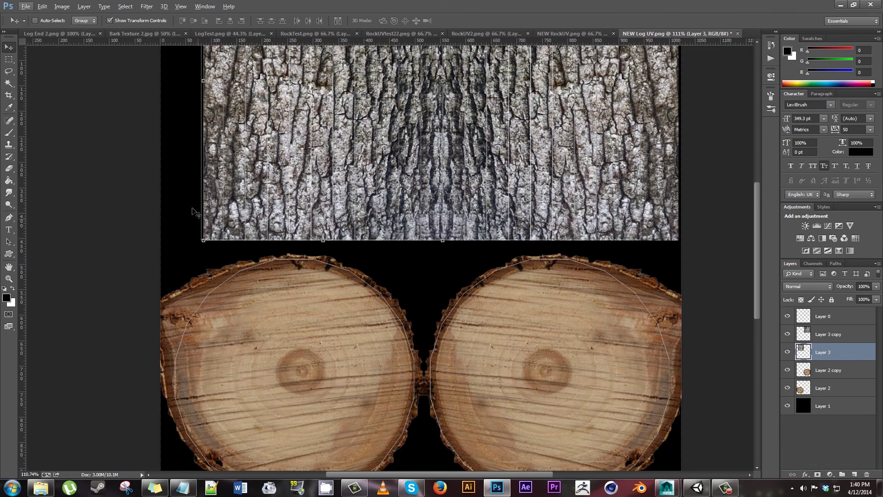
pyautogui.keyDown('alt'); pyautogui.scroll(1, 186, 198); pyautogui.keyUp('alt')
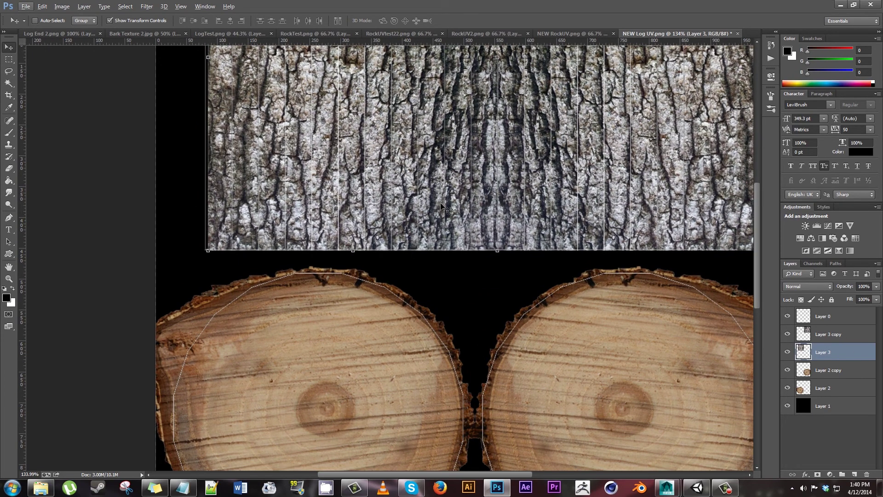
pyautogui.press('Left')
pyautogui.press('Left')
pyautogui.press('Left')
pyautogui.press('Left')
pyautogui.press('Left')
pyautogui.press('Right')
pyautogui.press('Right')
pyautogui.press('Left')
pyautogui.press('Left')
pyautogui.press('Right')
pyautogui.press('Right')
pyautogui.press('Escape')
pyautogui.press('Left')
pyautogui.press('Left')
pyautogui.press('Left')
pyautogui.press('Left')
pyautogui.press('Left')
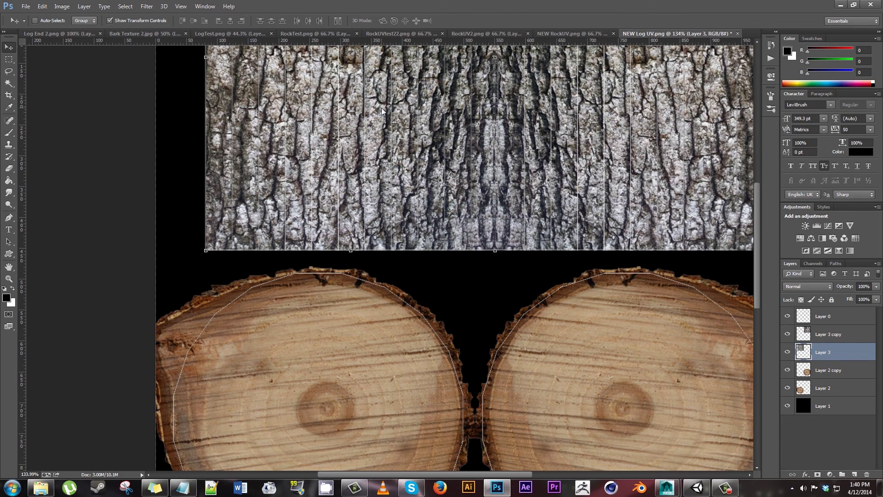
pyautogui.press('Left')
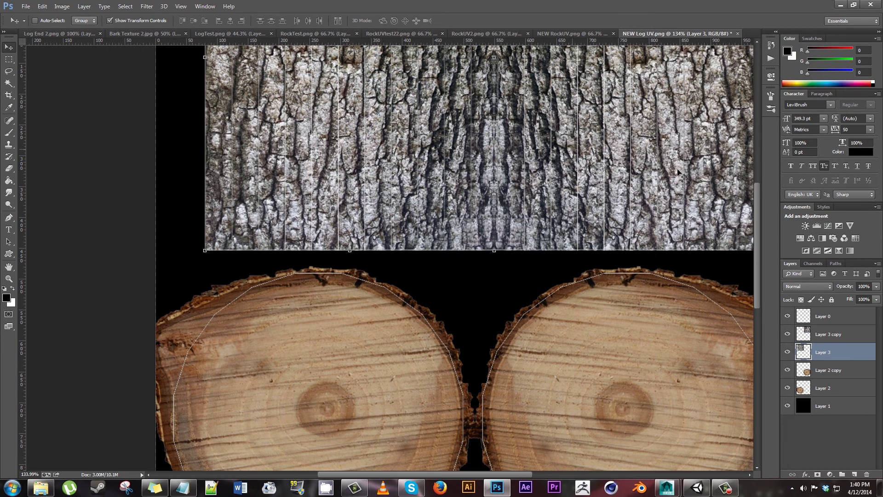
pyautogui.click(831, 335)
pyautogui.press('Left')
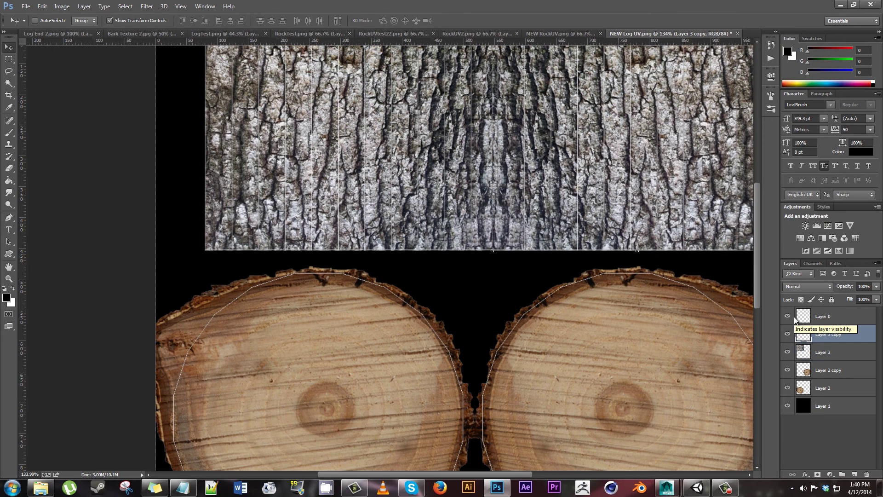
# - Hide Layer 0 so the UV guide lines no longer show
pyautogui.keyDown('alt'); pyautogui.scroll(-2, 408, 163); pyautogui.keyUp('alt')
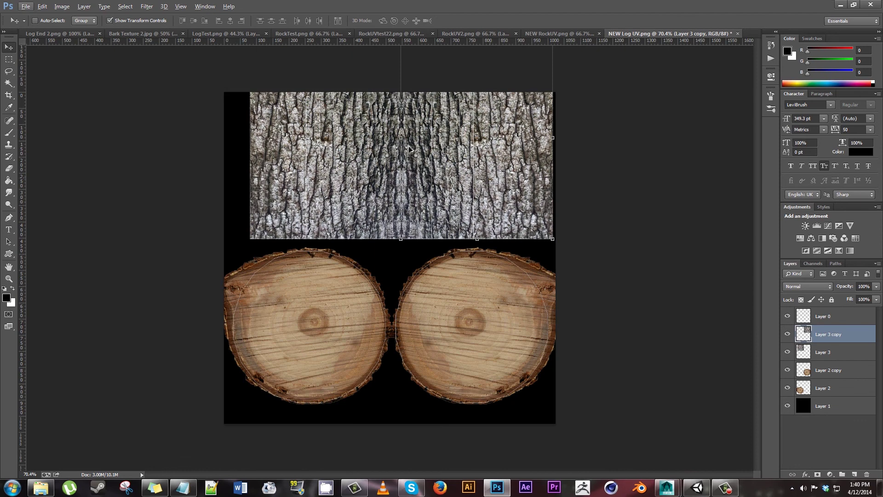
pyautogui.keyDown('alt'); pyautogui.scroll(1, 358, 119); pyautogui.keyUp('alt')
pyautogui.keyDown('alt'); pyautogui.scroll(1, 358, 119); pyautogui.keyUp('alt')
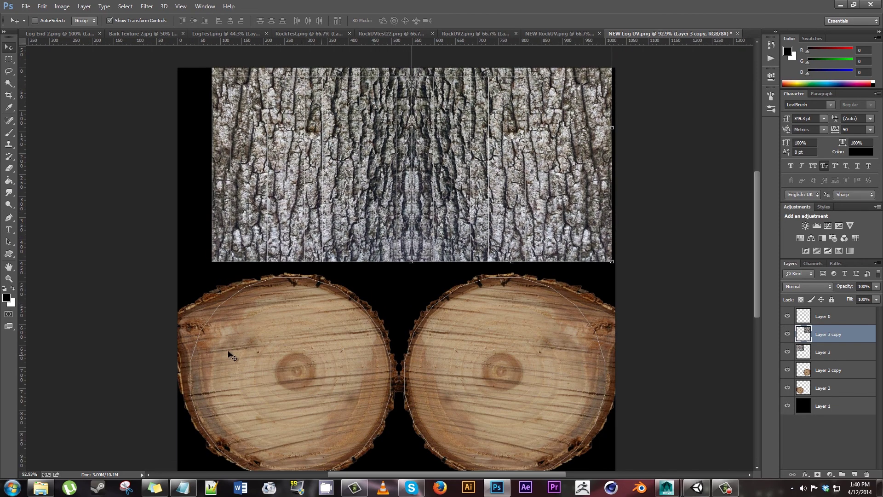
pyautogui.click(787, 316)
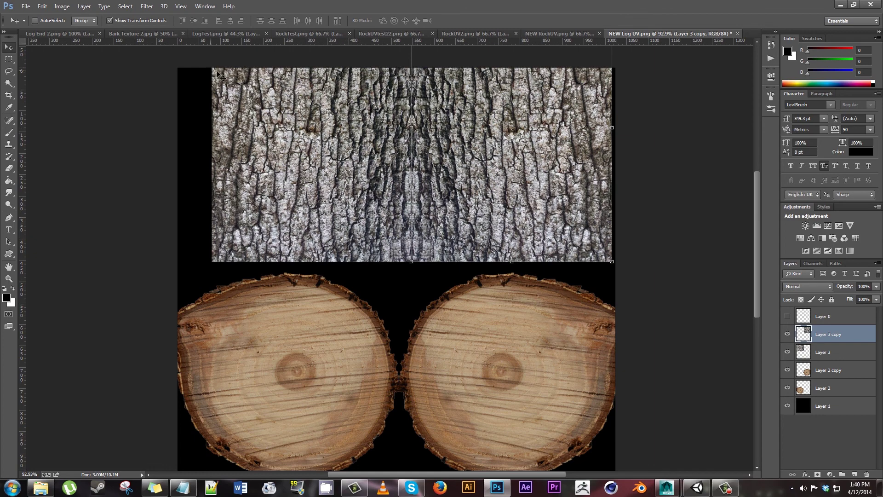
# - Export the log texture via Save for Web as a 1024×1024 PNG-24 into the CampFire TUT folder
pyautogui.click(25, 6)
pyautogui.click(73, 139)
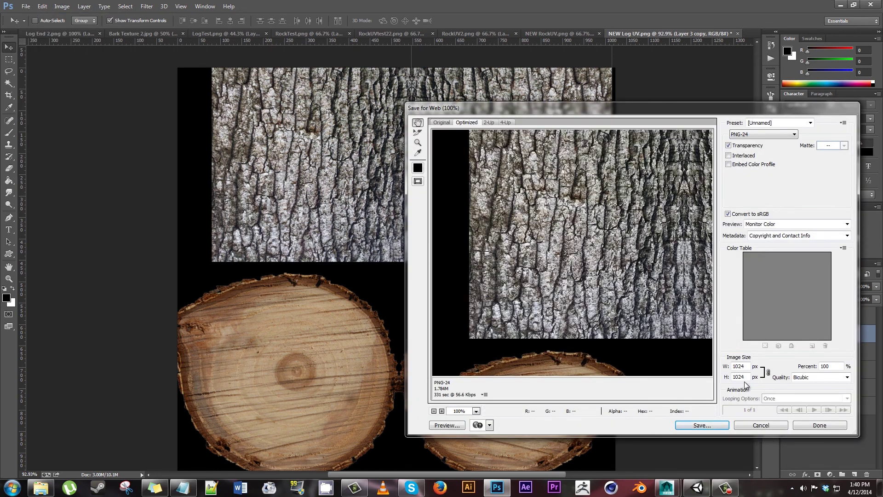
pyautogui.click(715, 426)
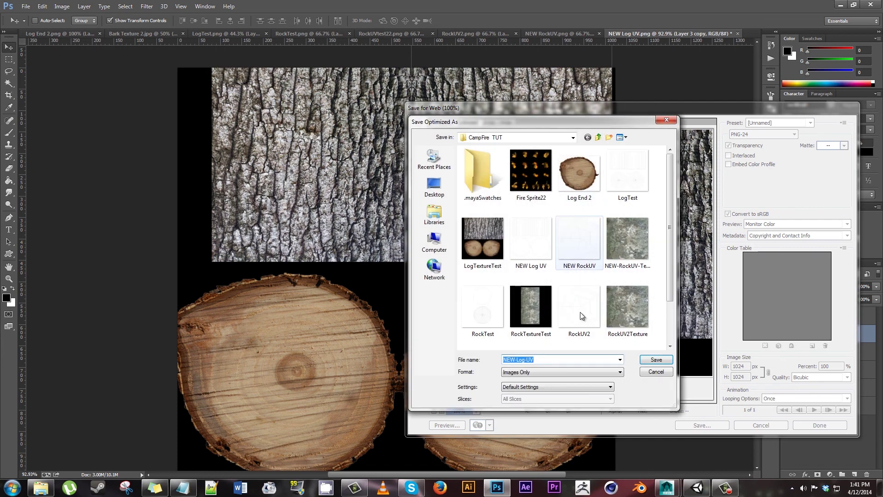
pyautogui.click(554, 359)
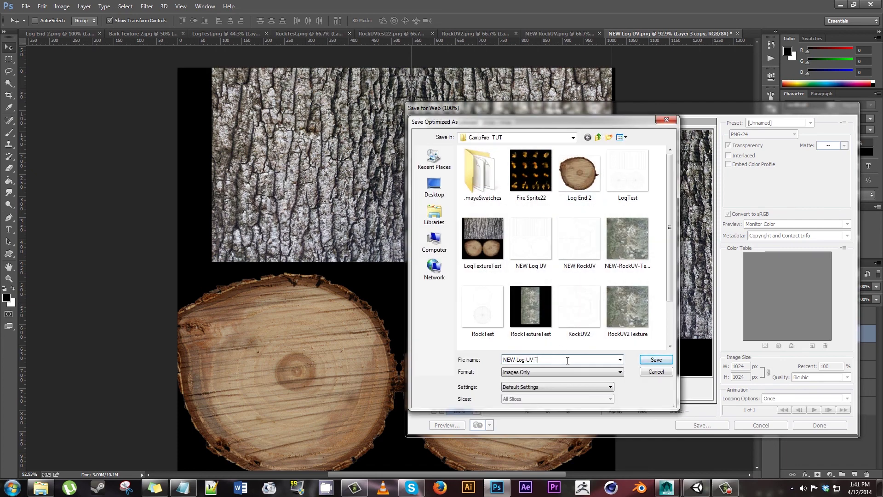
pyautogui.press('Return')
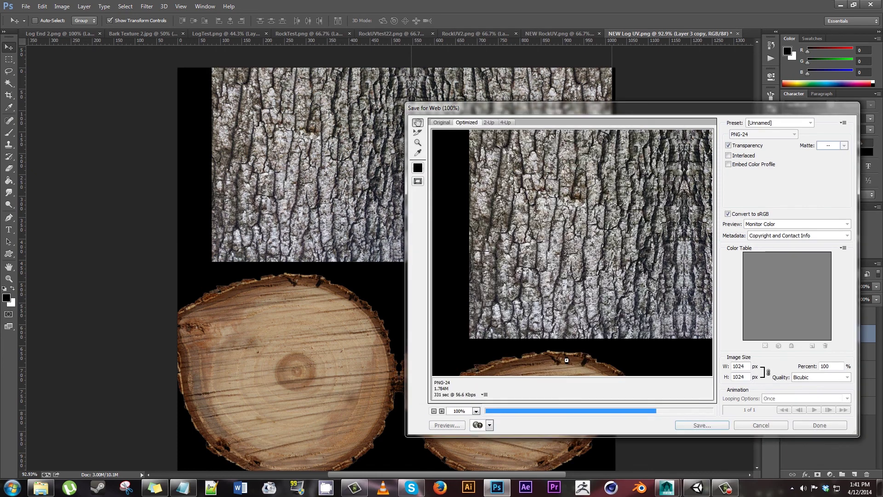